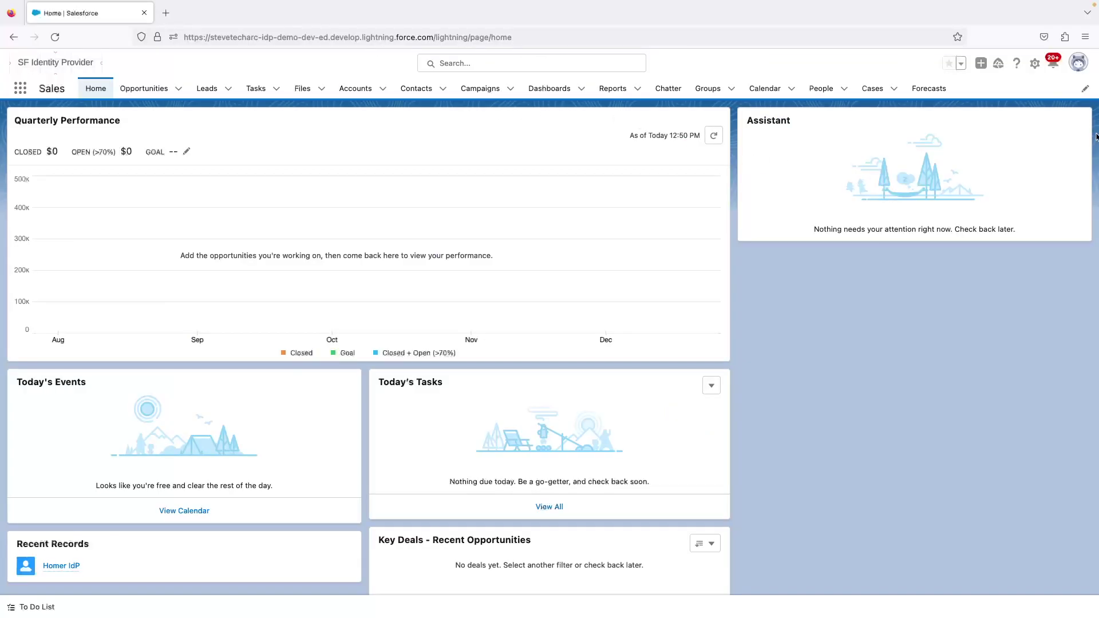
{"action": "left_click", "coordinate": [262, 39]}
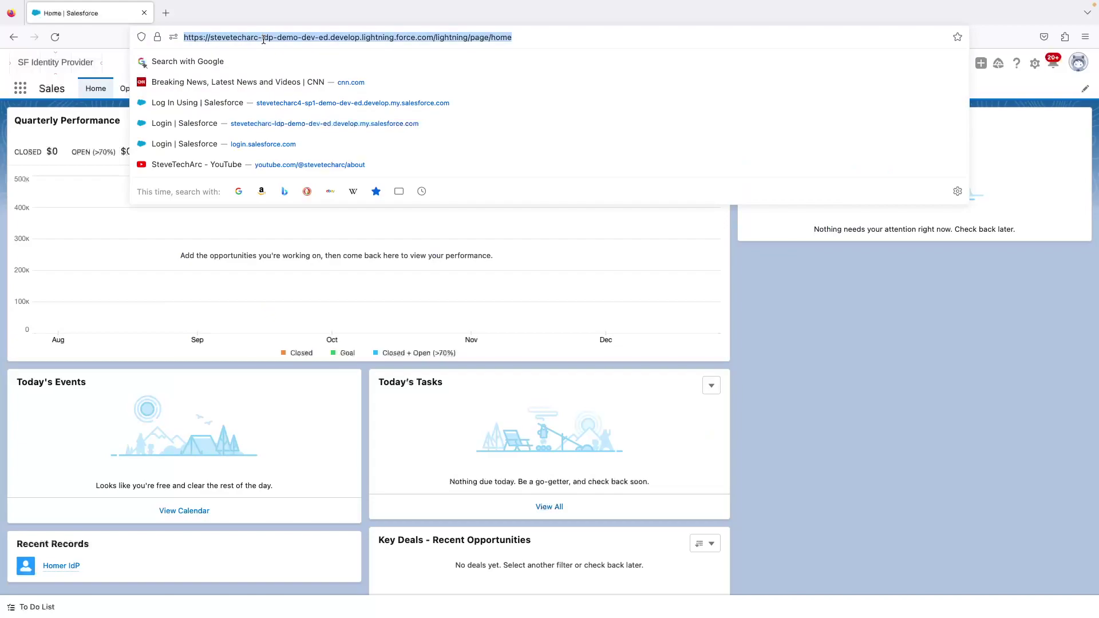
{"action": "left_click", "coordinate": [156, 254]}
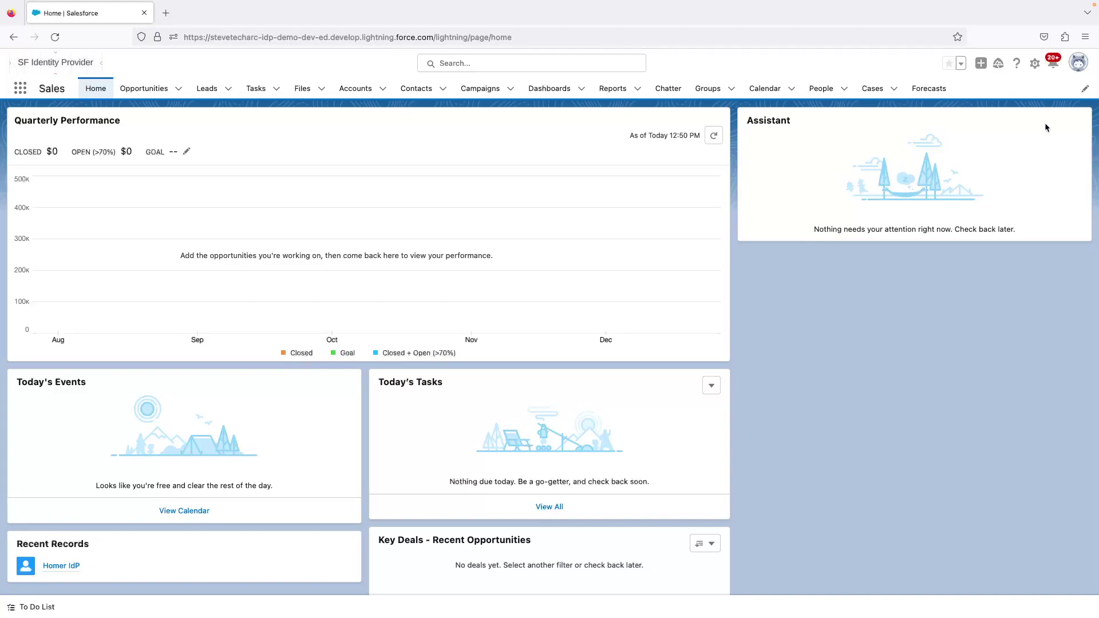
{"action": "left_click", "coordinate": [1077, 63]}
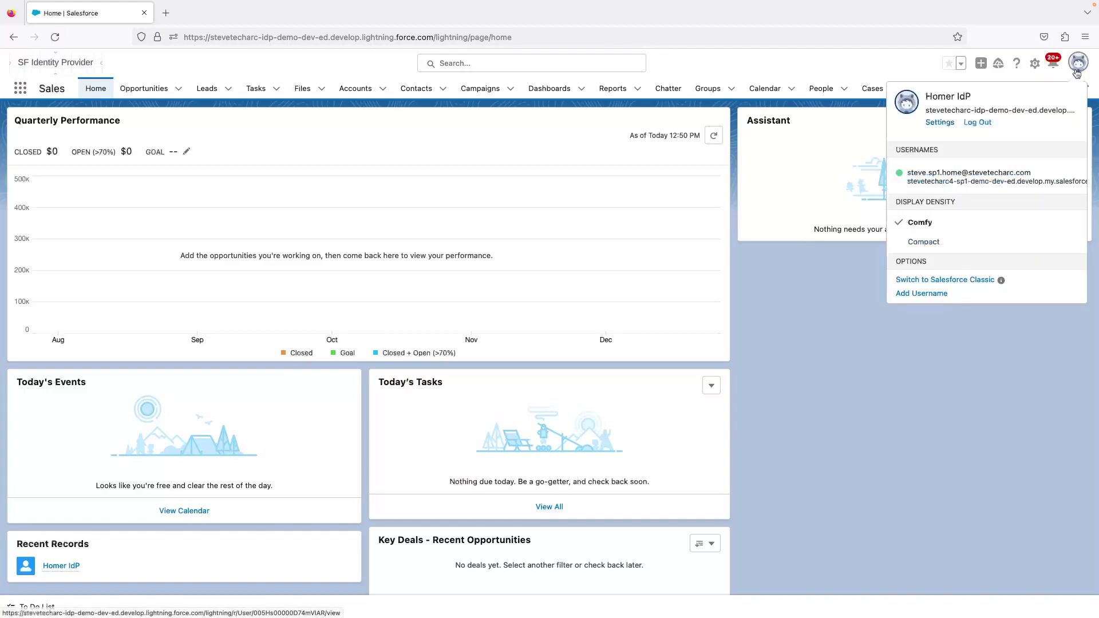
{"action": "left_click", "coordinate": [940, 122]}
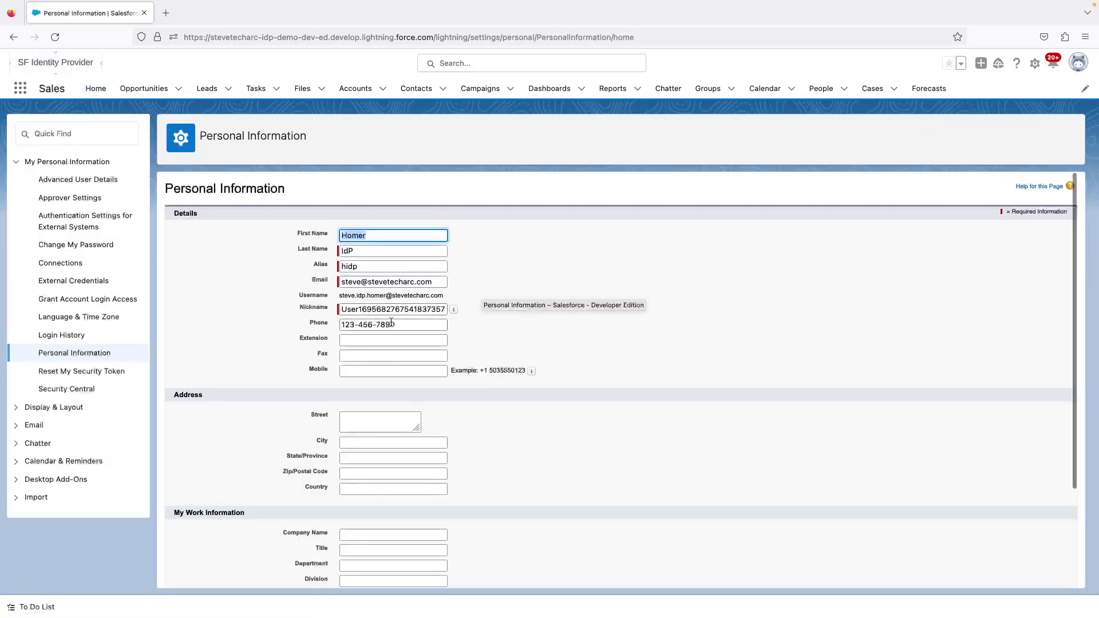
{"action": "left_click_drag", "start_coordinate": [404, 324], "coordinate": [343, 324]}
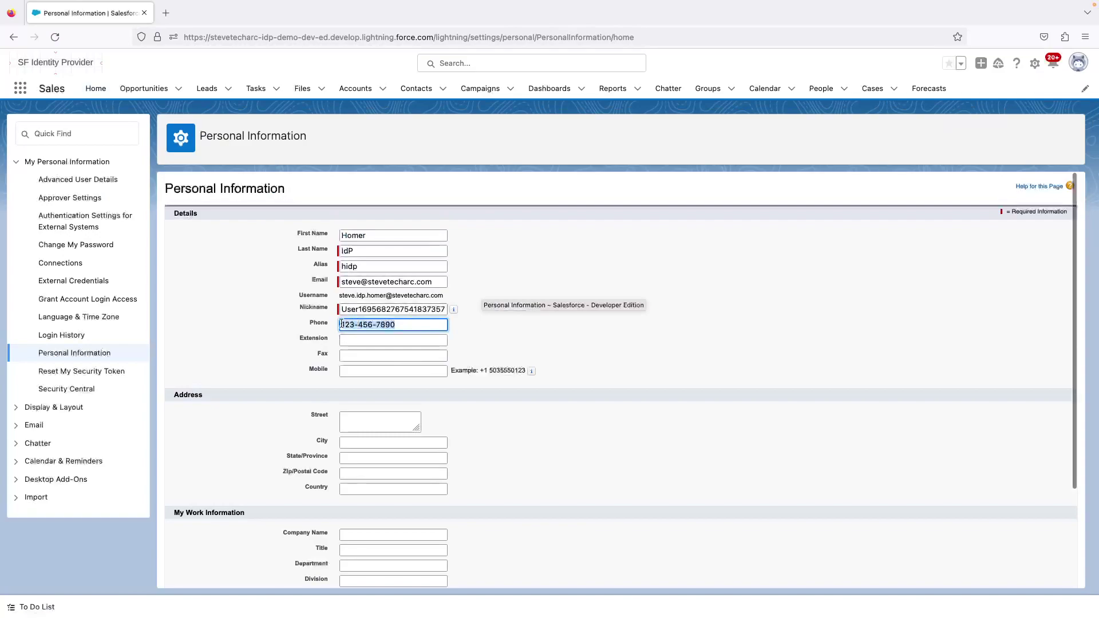
{"action": "type", "text": "55"}
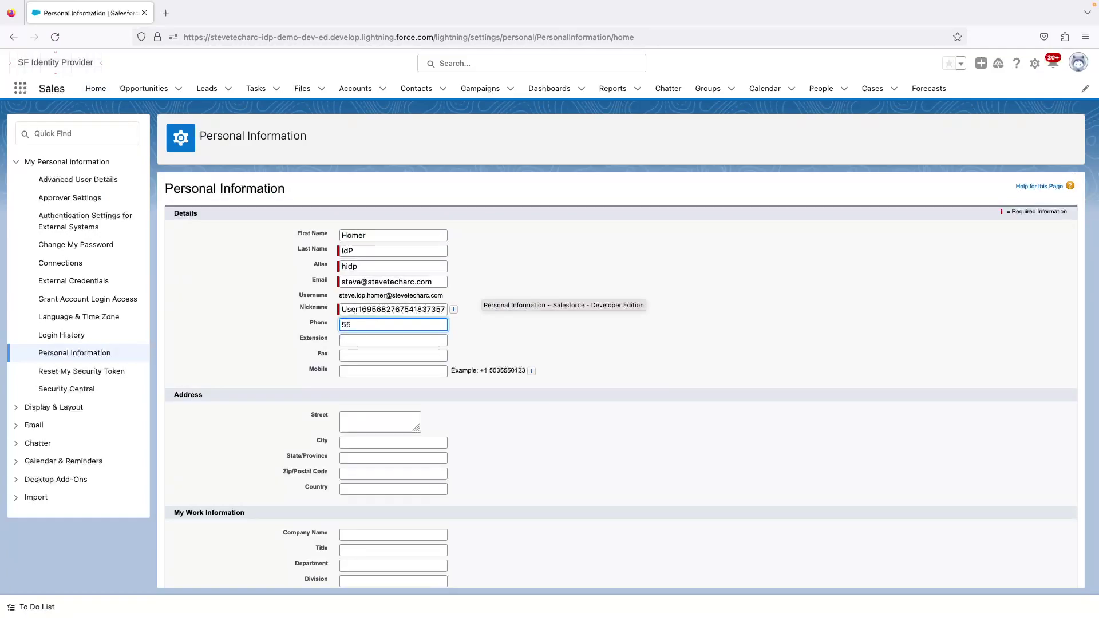
{"action": "type", "text": "5-123-4567"}
{"action": "scroll", "coordinate": [595, 544], "scroll_direction": "down", "scroll_amount": 3}
{"action": "left_click", "coordinate": [456, 537]}
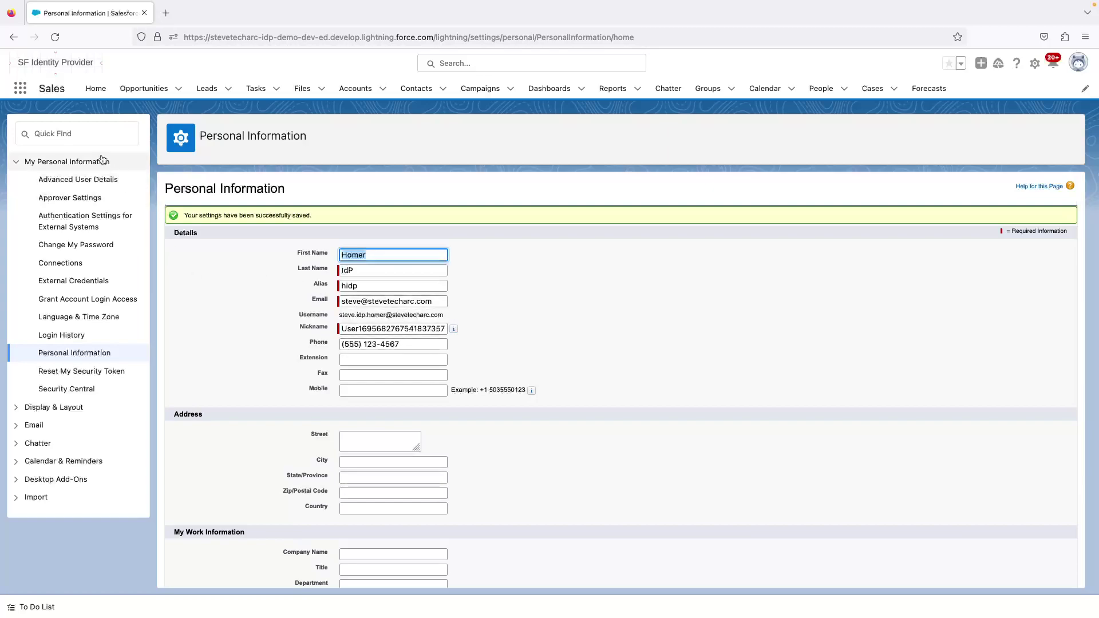
Search Setup Quick Find for 'app man' and open App Manager to see the 22 apps
{"action": "left_click", "coordinate": [1035, 63]}
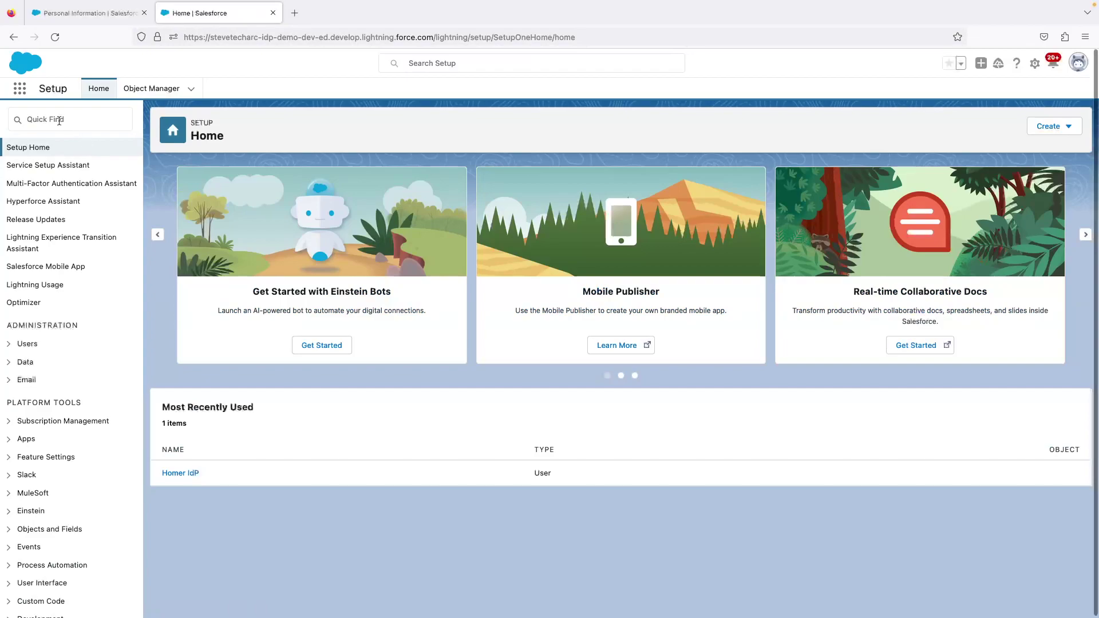
{"action": "left_click", "coordinate": [58, 120]}
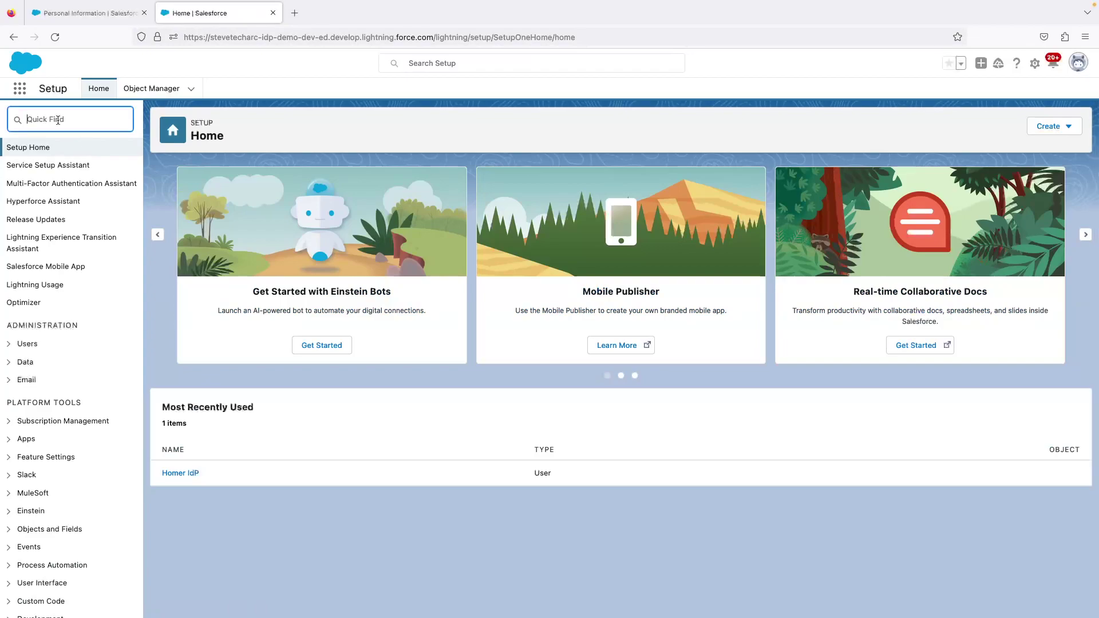
{"action": "type", "text": "app man"}
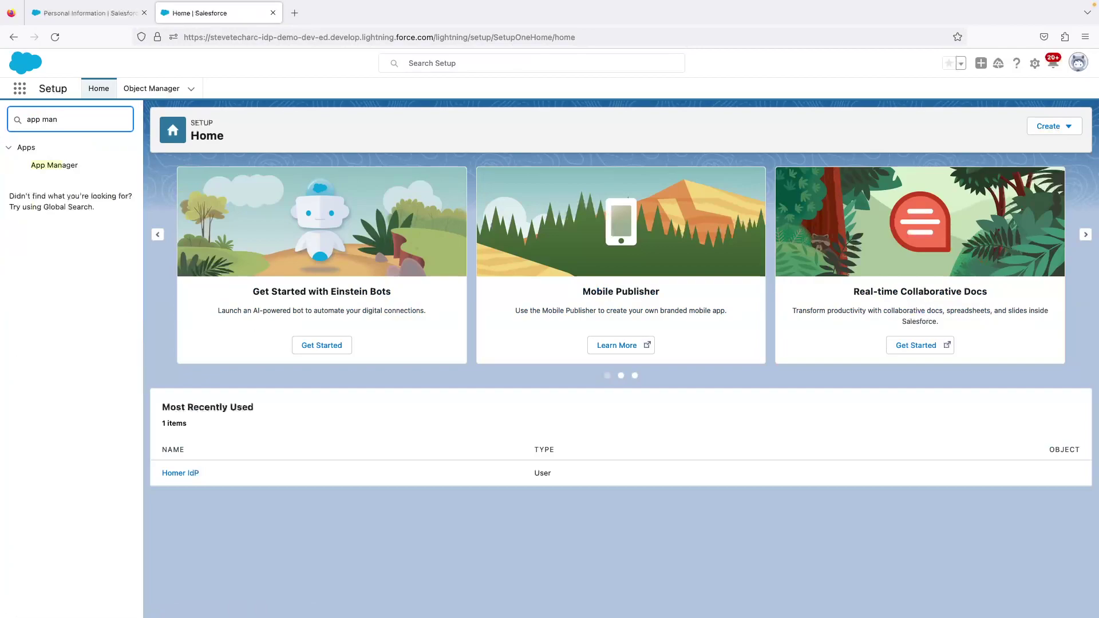
{"action": "left_click", "coordinate": [51, 165]}
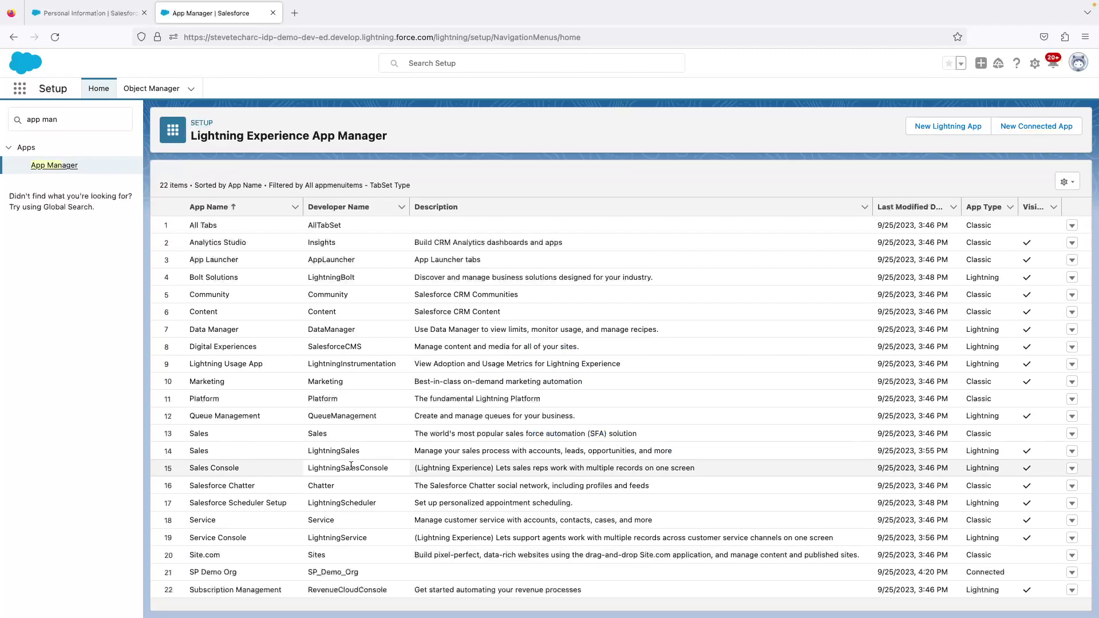
{"action": "scroll", "coordinate": [351, 465], "scroll_direction": "down", "scroll_amount": 1}
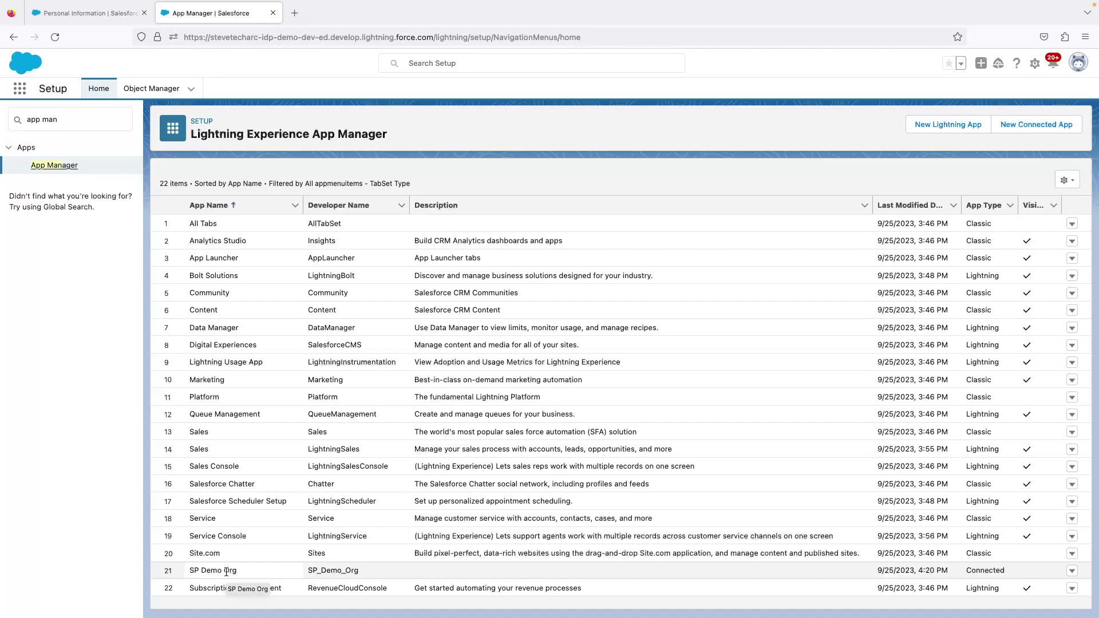
View the SP Demo Org app and confirm User.Phone maps to $User.Phone, cancelling the edit
{"action": "left_click", "coordinate": [1072, 573]}
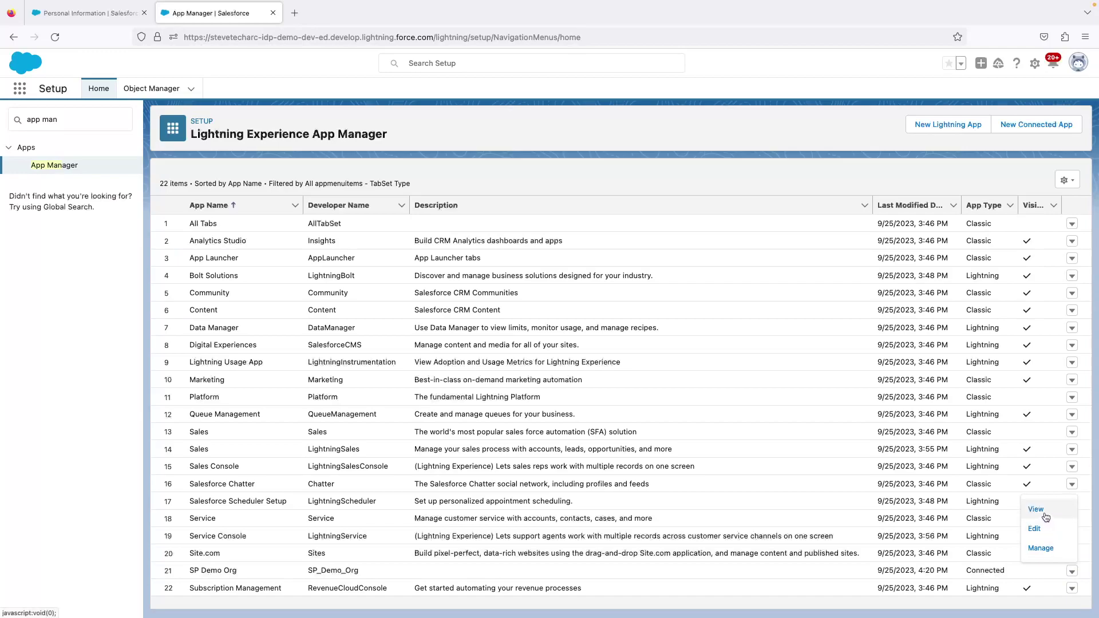
{"action": "left_click", "coordinate": [1042, 515]}
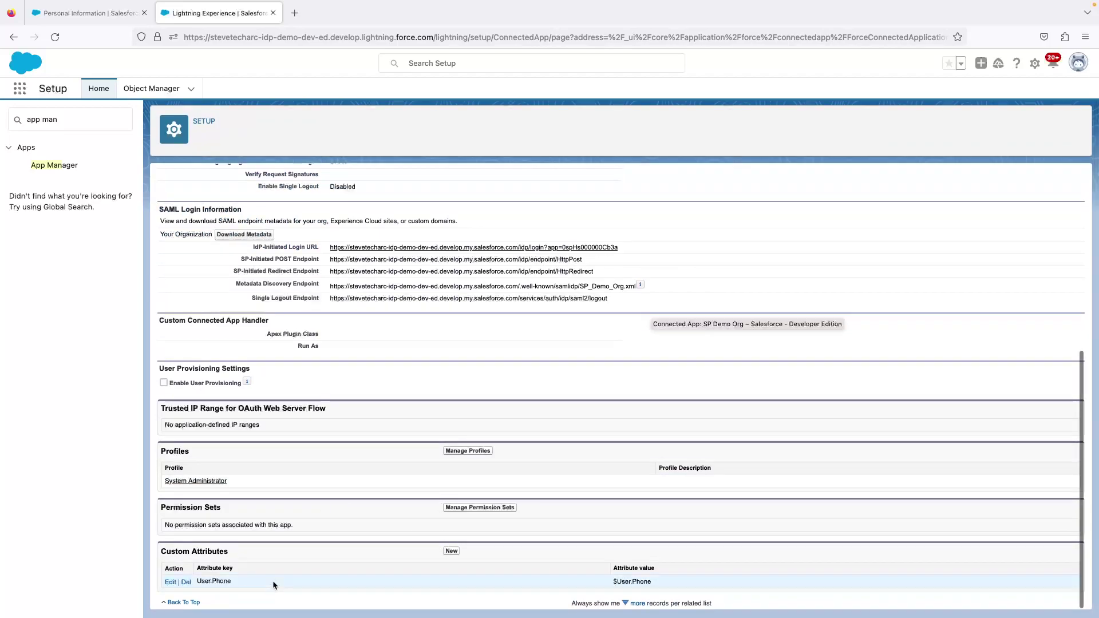
{"action": "left_click", "coordinate": [167, 581]}
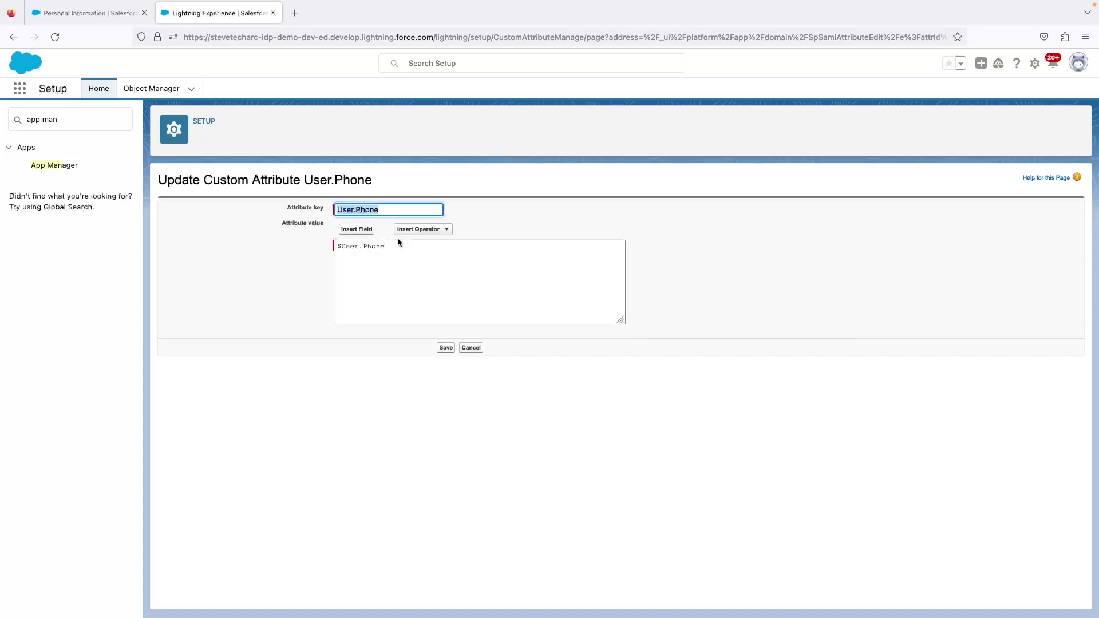
{"action": "left_click", "coordinate": [471, 348]}
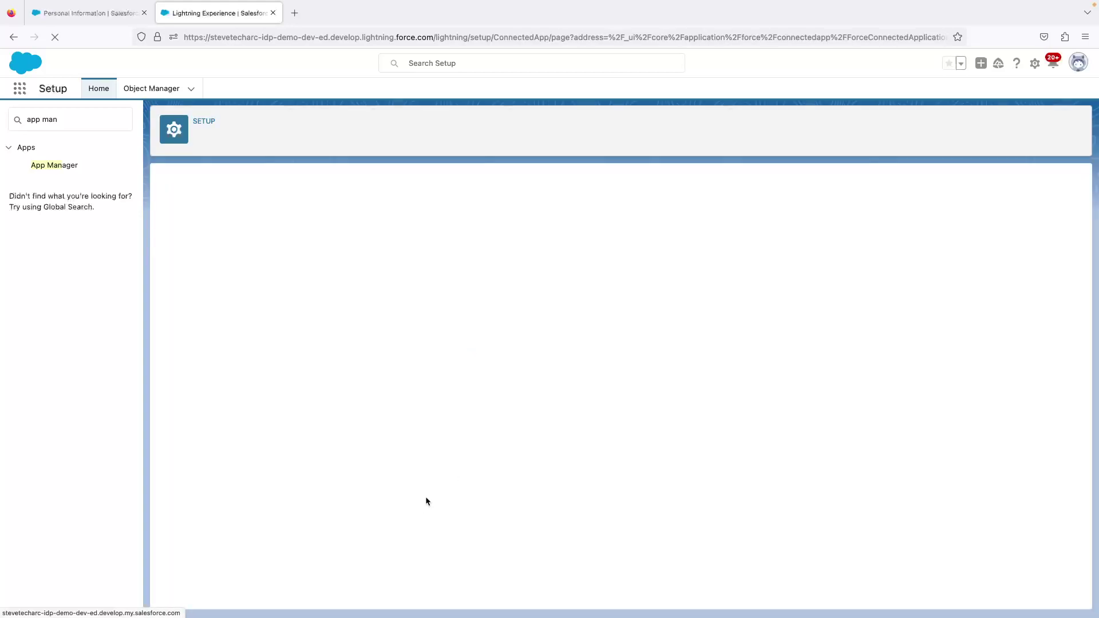
{"action": "scroll", "coordinate": [318, 546], "scroll_direction": "down", "scroll_amount": 8}
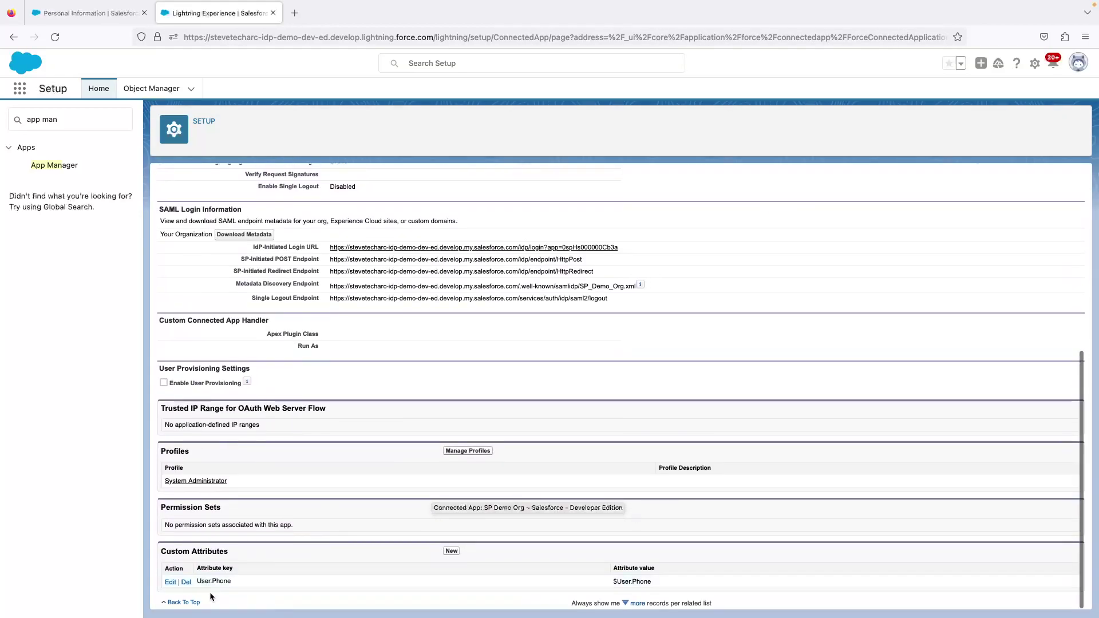
{"action": "left_click", "coordinate": [449, 551]}
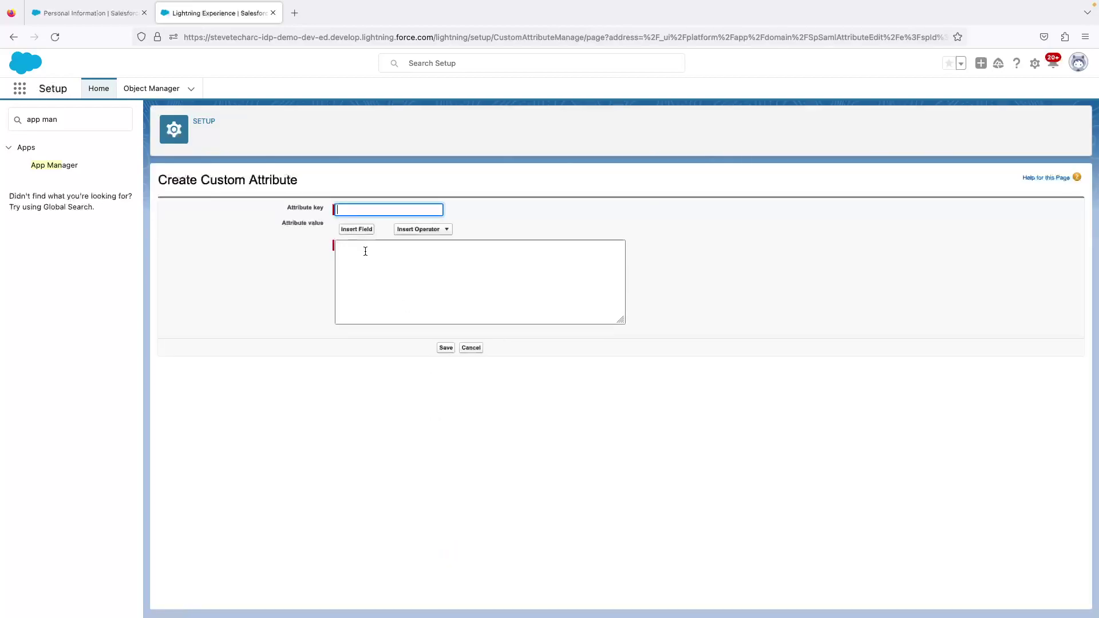
{"action": "left_click", "coordinate": [360, 233]}
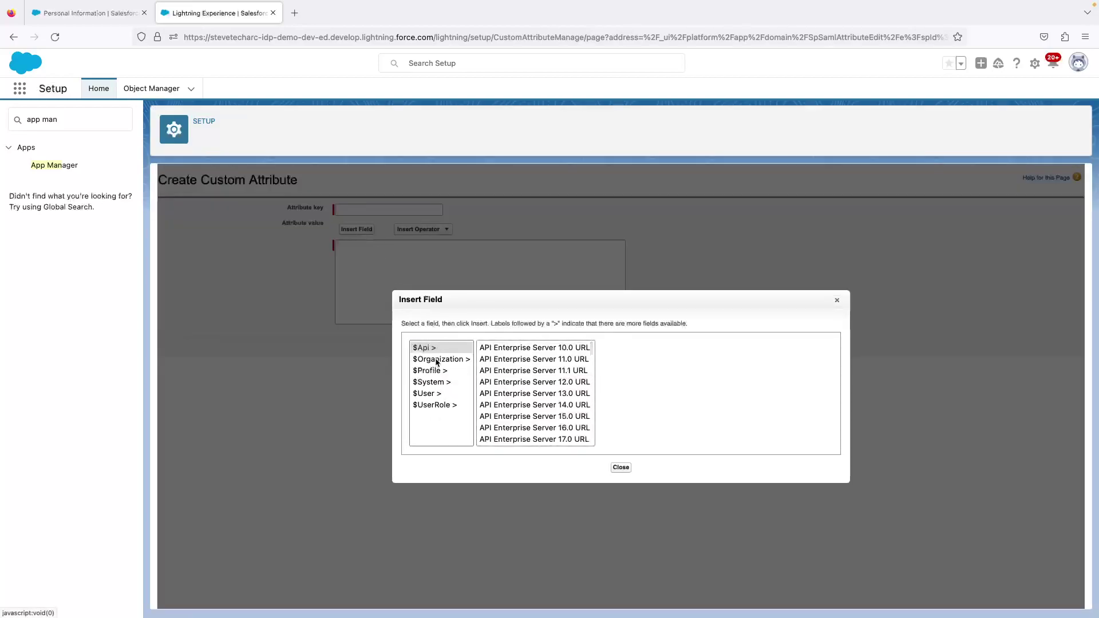
{"action": "left_click", "coordinate": [441, 394]}
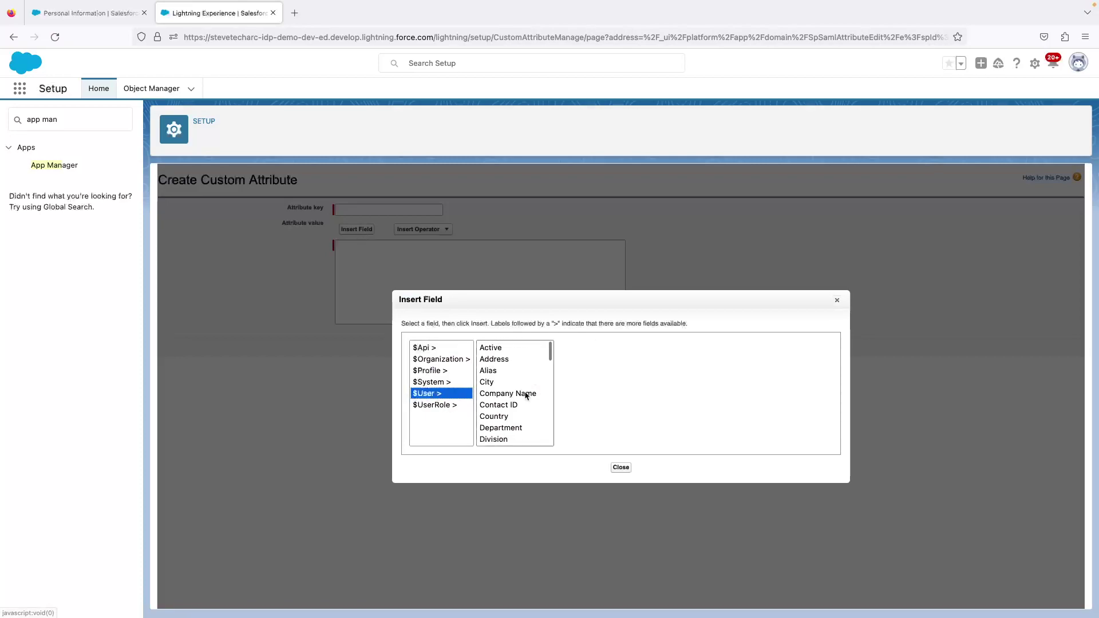
{"action": "left_click", "coordinate": [621, 468]}
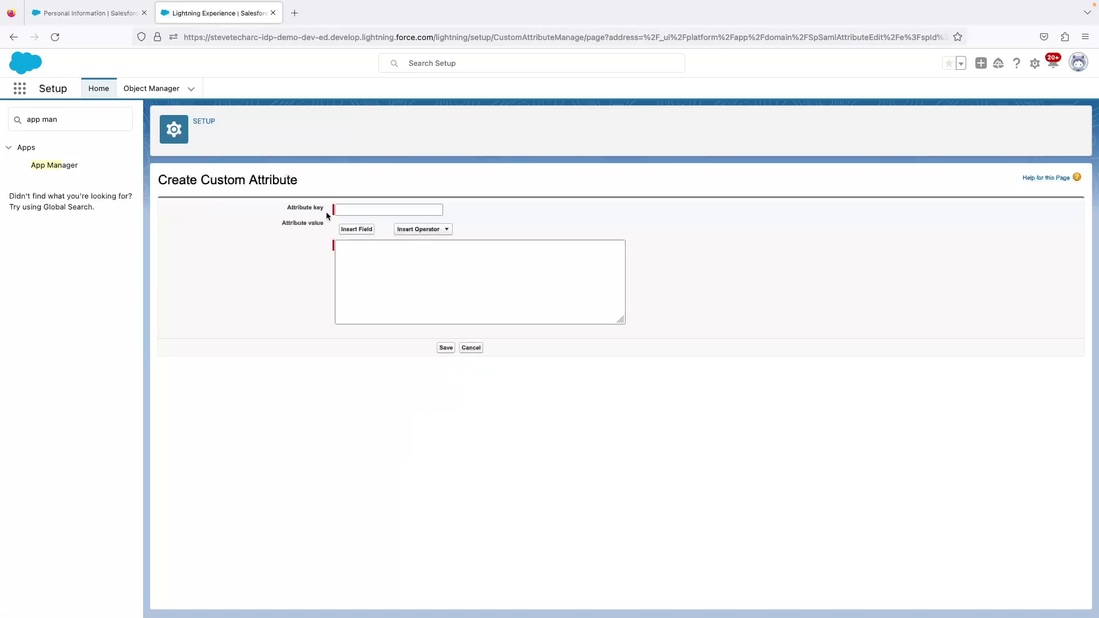
{"action": "left_click", "coordinate": [11, 37]}
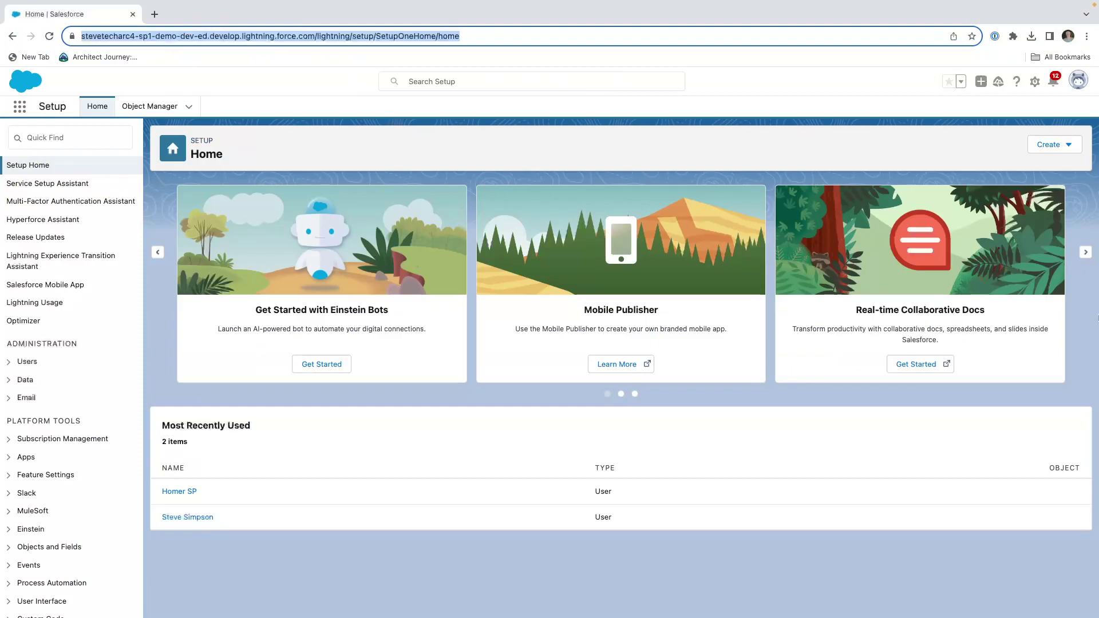
Find Users via Quick Find 'user' and open the SP org user's record for editing
{"action": "left_click", "coordinate": [60, 138]}
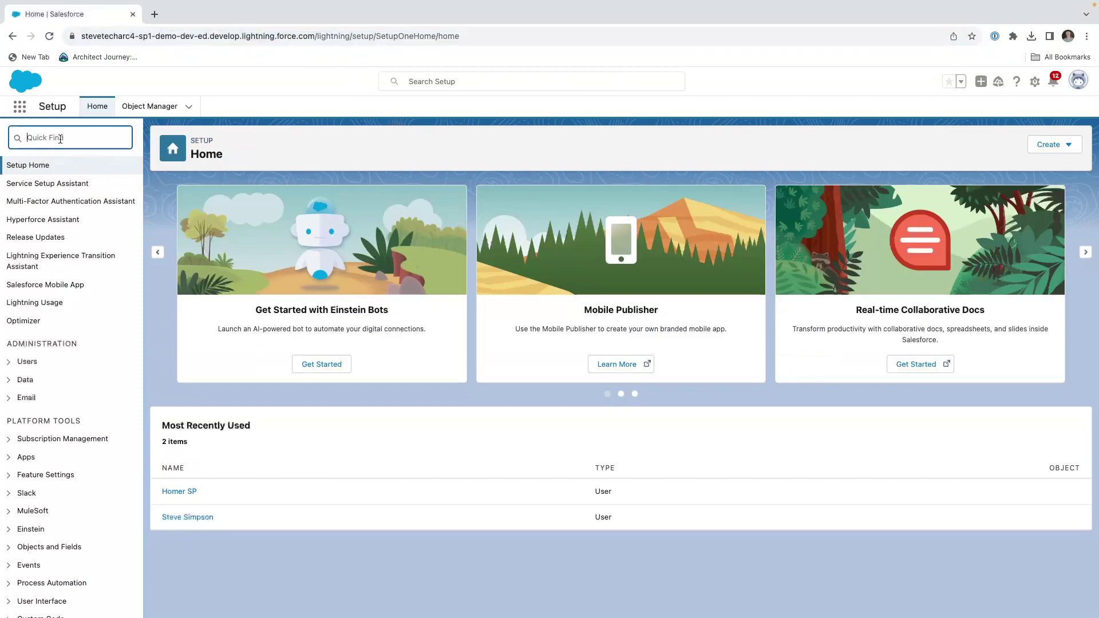
{"action": "type", "text": "user"}
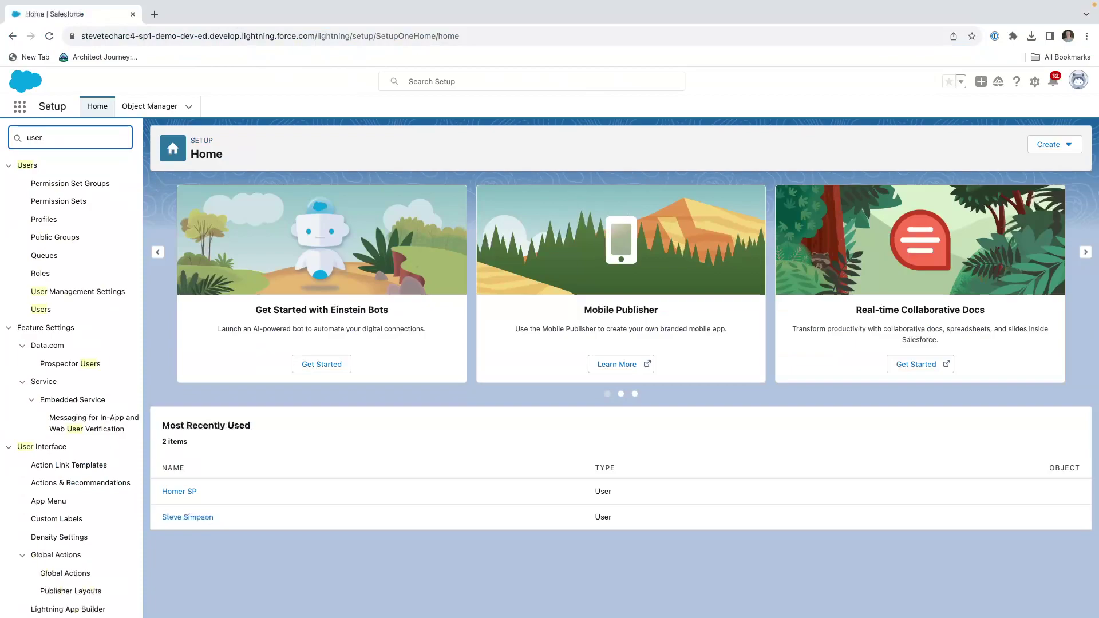
{"action": "left_click", "coordinate": [40, 309]}
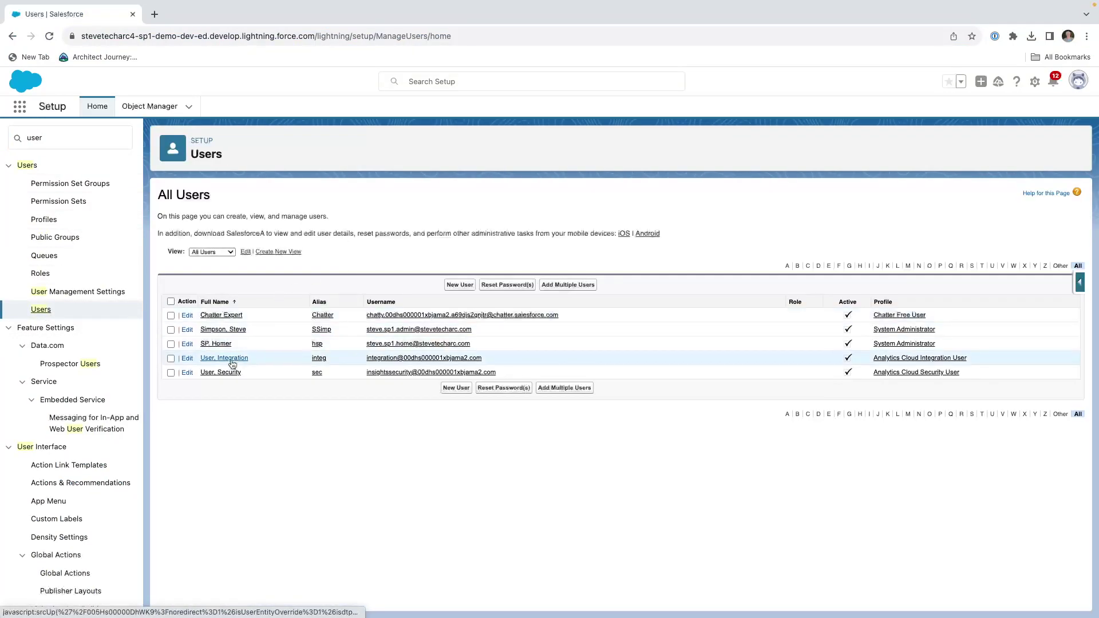
{"action": "left_click", "coordinate": [217, 344]}
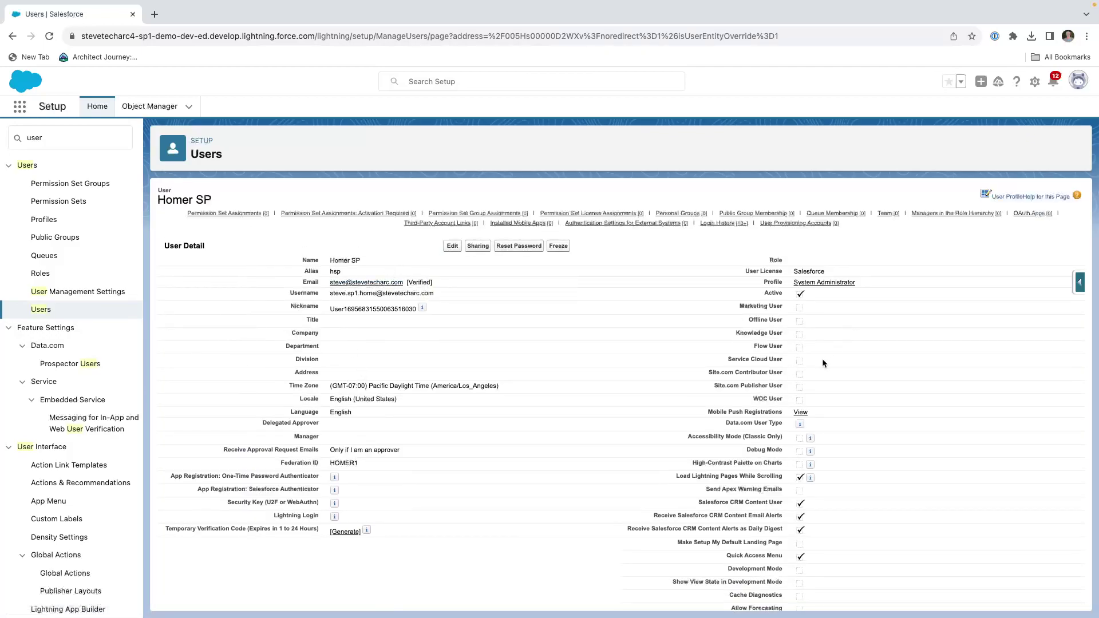
{"action": "left_click", "coordinate": [451, 246]}
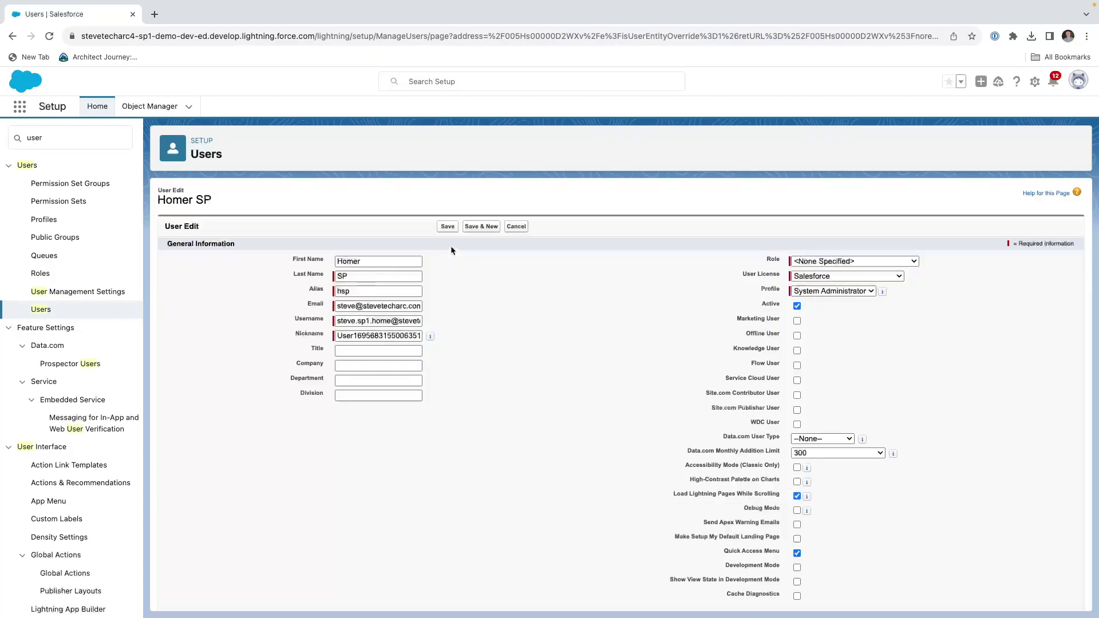
Replace the user's Phone value with the test number 99 and save the record
{"action": "left_click", "coordinate": [278, 452]}
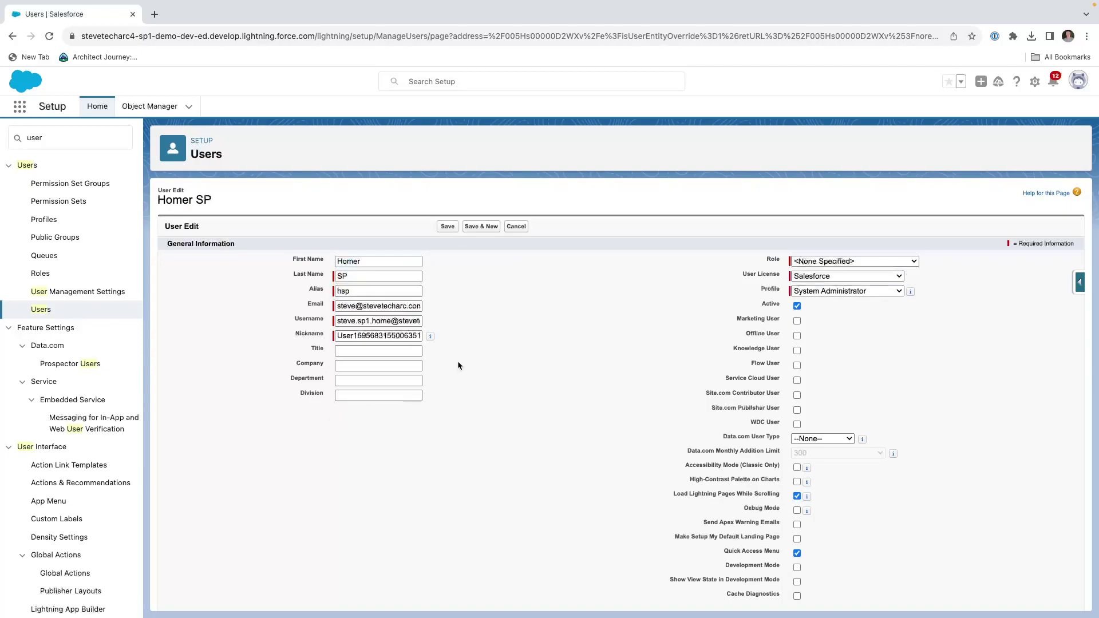
{"action": "scroll", "coordinate": [877, 378], "scroll_direction": "down", "scroll_amount": 10}
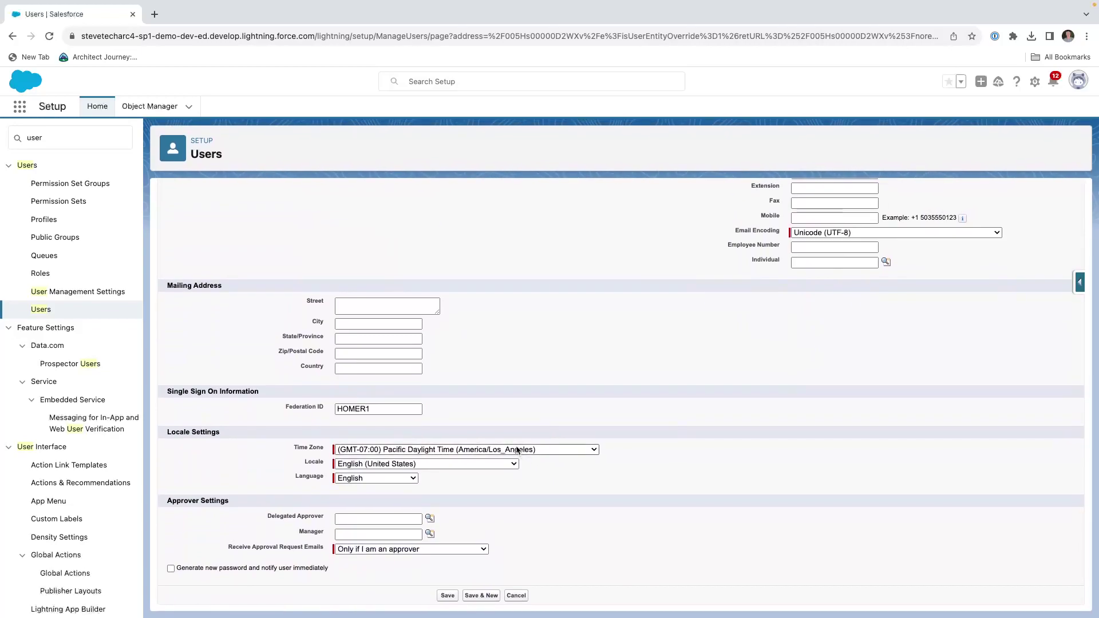
{"action": "key", "text": "ctrl+f"}
{"action": "type", "text": "Phone"}
{"action": "left_click", "coordinate": [823, 396]}
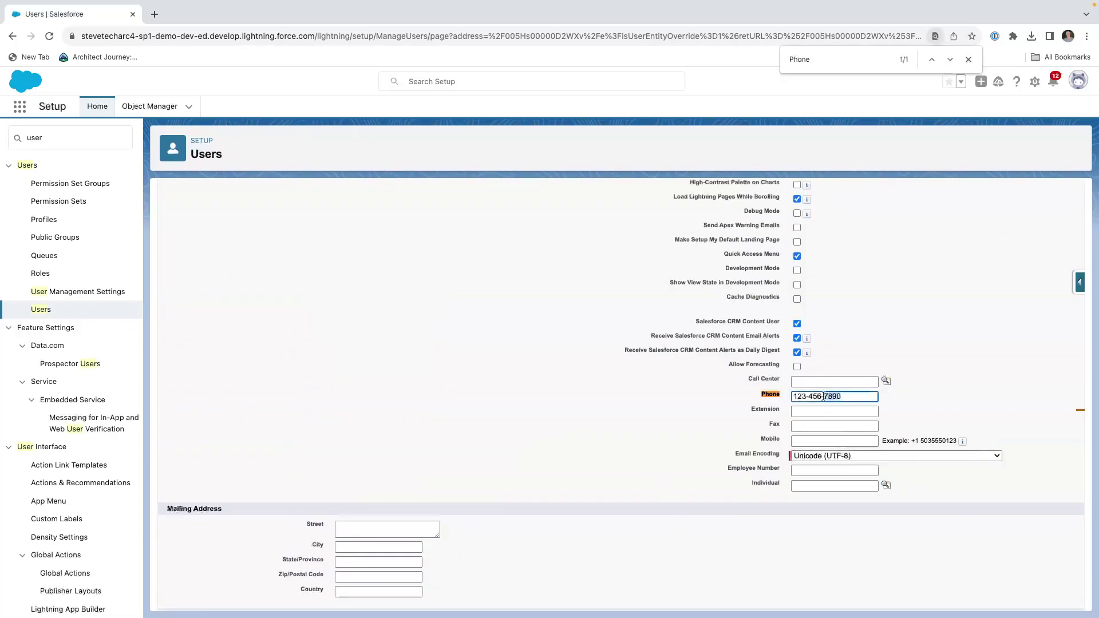
{"action": "left_click_drag", "start_coordinate": [823, 396], "coordinate": [788, 399]}
{"action": "type", "text": "999-999-9999"}
{"action": "scroll", "coordinate": [801, 368], "scroll_direction": "down", "scroll_amount": 1}
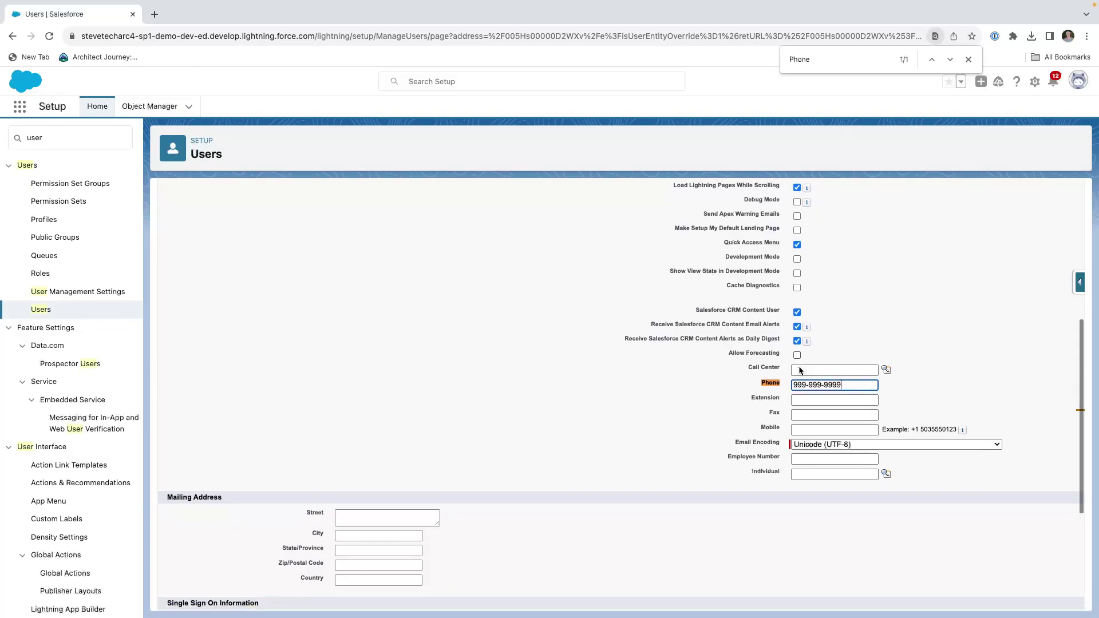
{"action": "scroll", "coordinate": [744, 446], "scroll_direction": "down", "scroll_amount": 5}
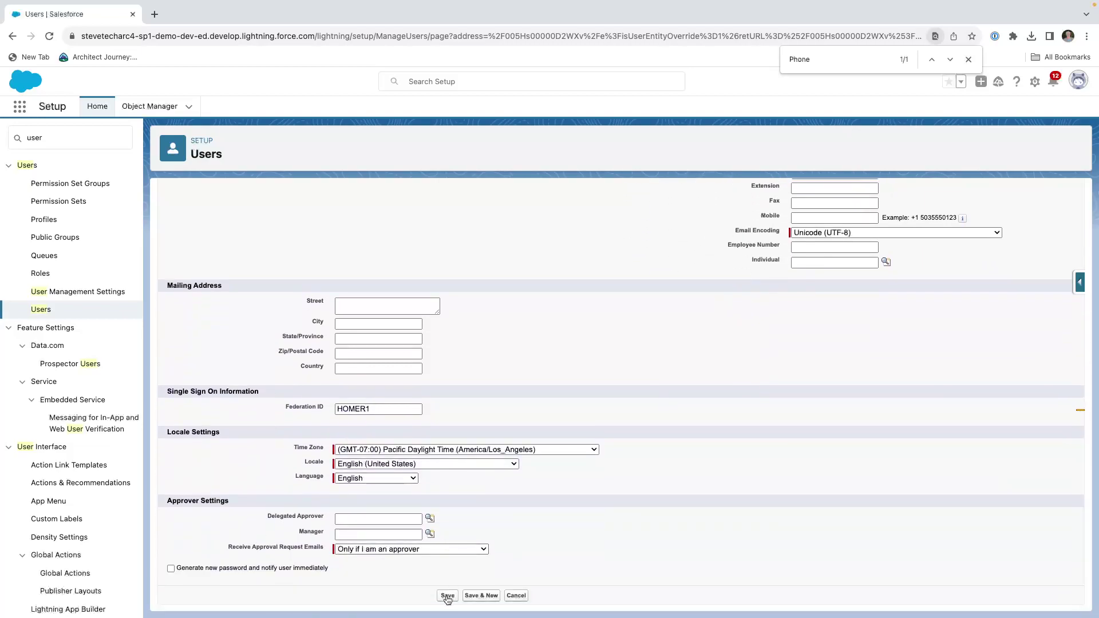
{"action": "left_click", "coordinate": [447, 597]}
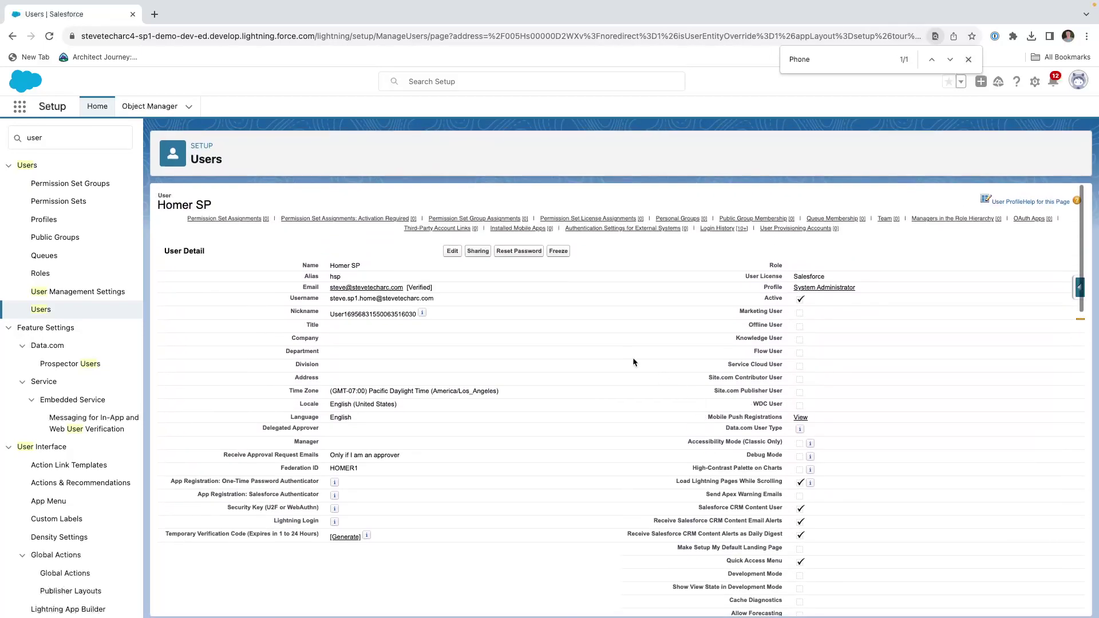
Search Setup for 'single', open Single Sign-On Settings and the IdP SAML configuration
{"action": "scroll", "coordinate": [705, 441], "scroll_direction": "down", "scroll_amount": 10}
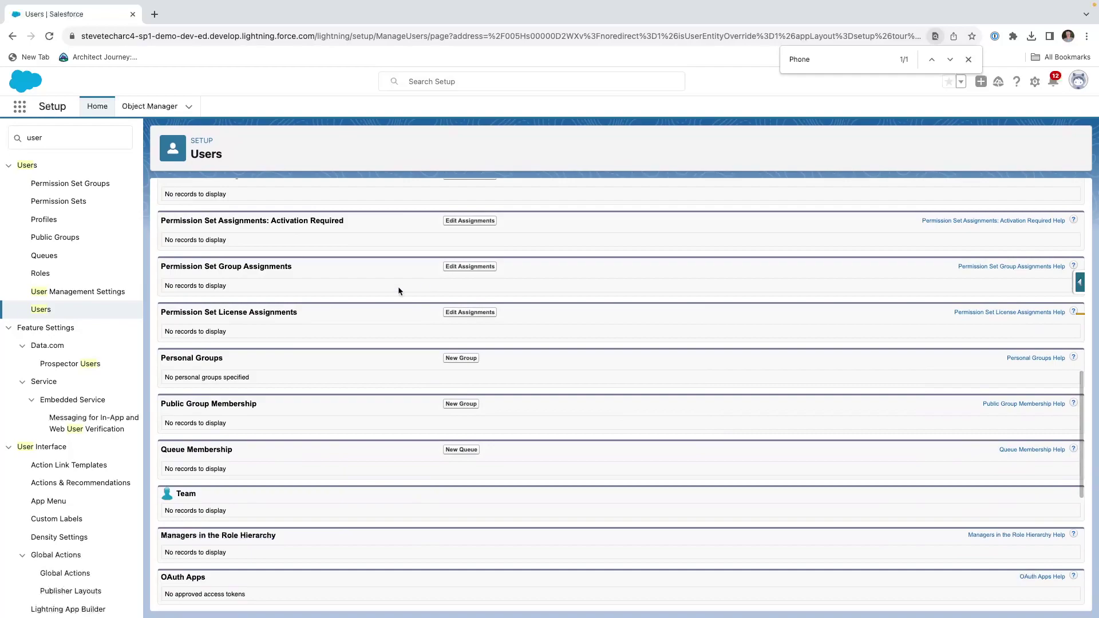
{"action": "double_click", "coordinate": [8, 136]}
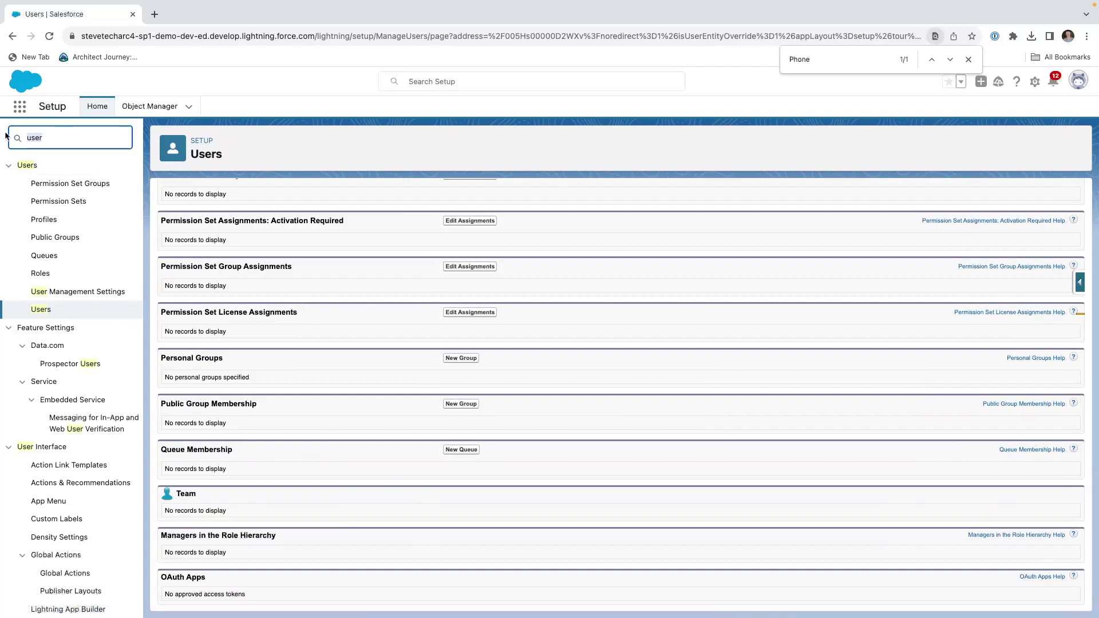
{"action": "type", "text": "singl"}
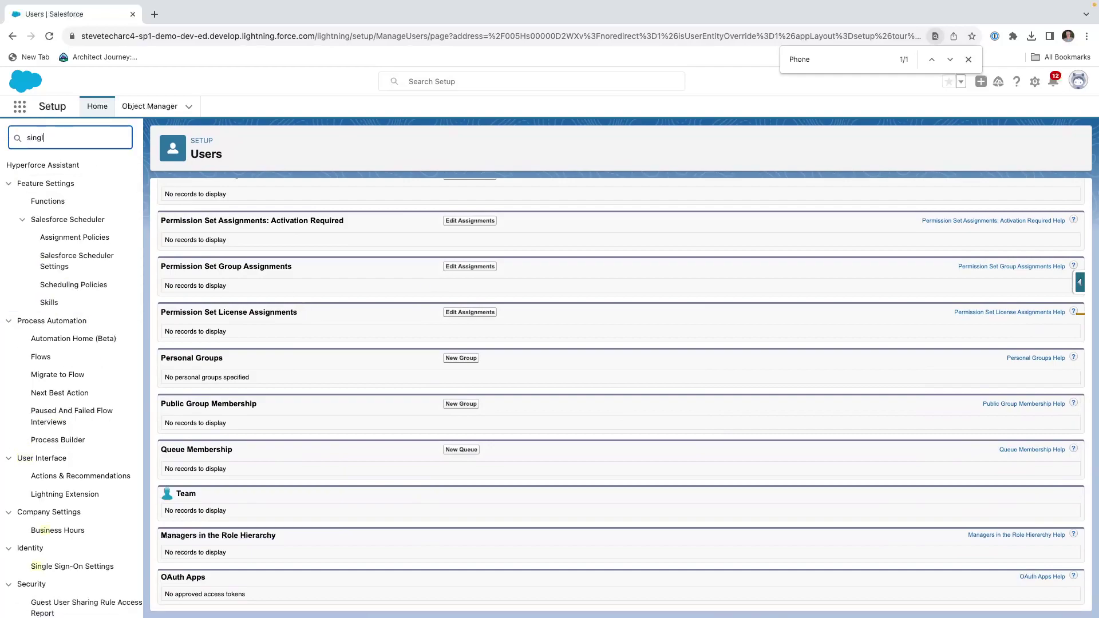
{"action": "type", "text": "e"}
{"action": "left_click", "coordinate": [87, 184]}
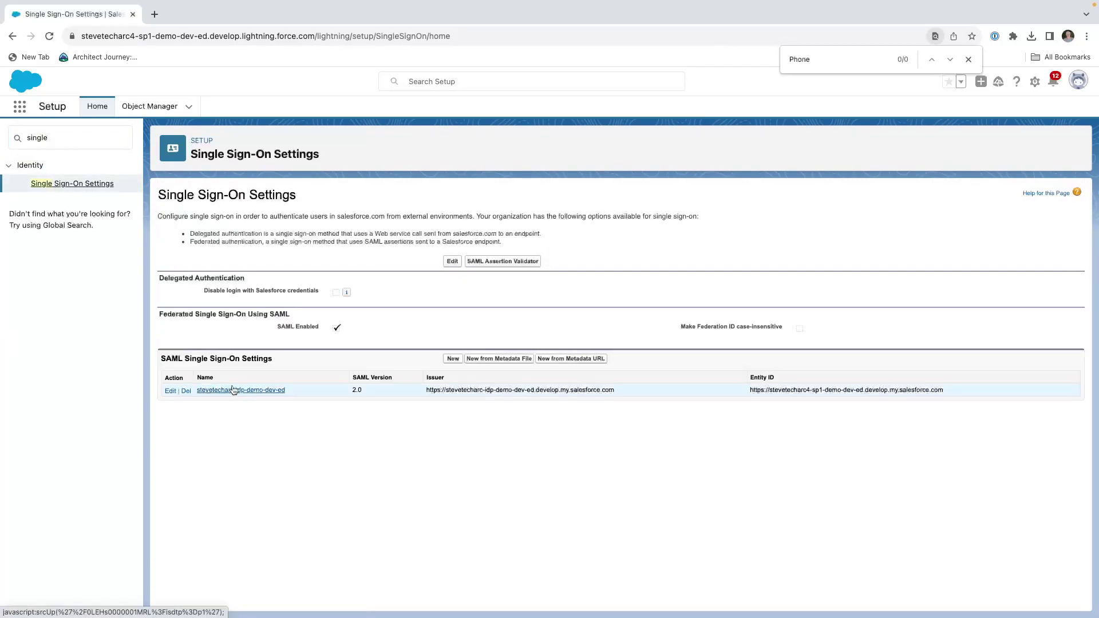
{"action": "left_click", "coordinate": [233, 389]}
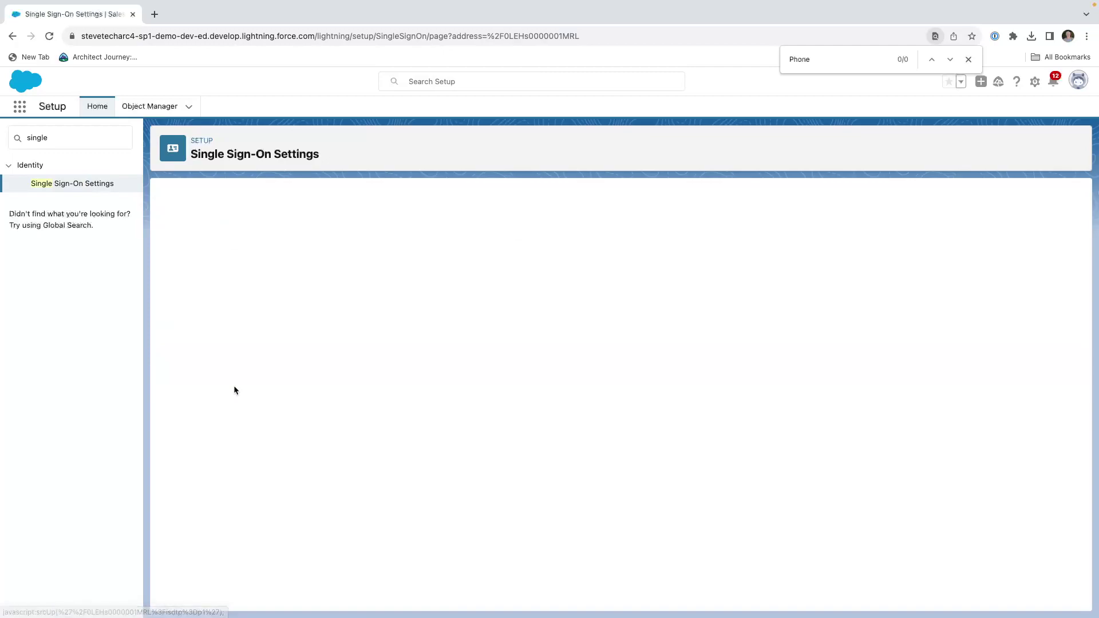
Review JIT provisioning: User Provisioning Enabled, the STA_SamlJitHandler handler, and Execute Handler As
{"action": "scroll", "coordinate": [542, 419], "scroll_direction": "down", "scroll_amount": 1}
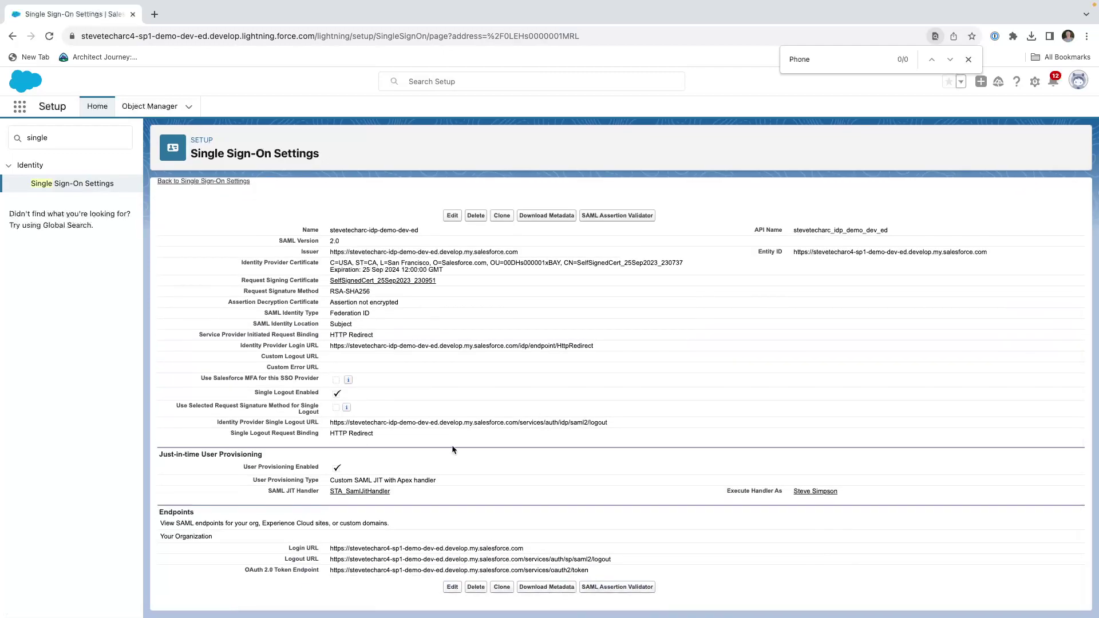
{"action": "left_click_drag", "start_coordinate": [364, 475], "coordinate": [242, 471]}
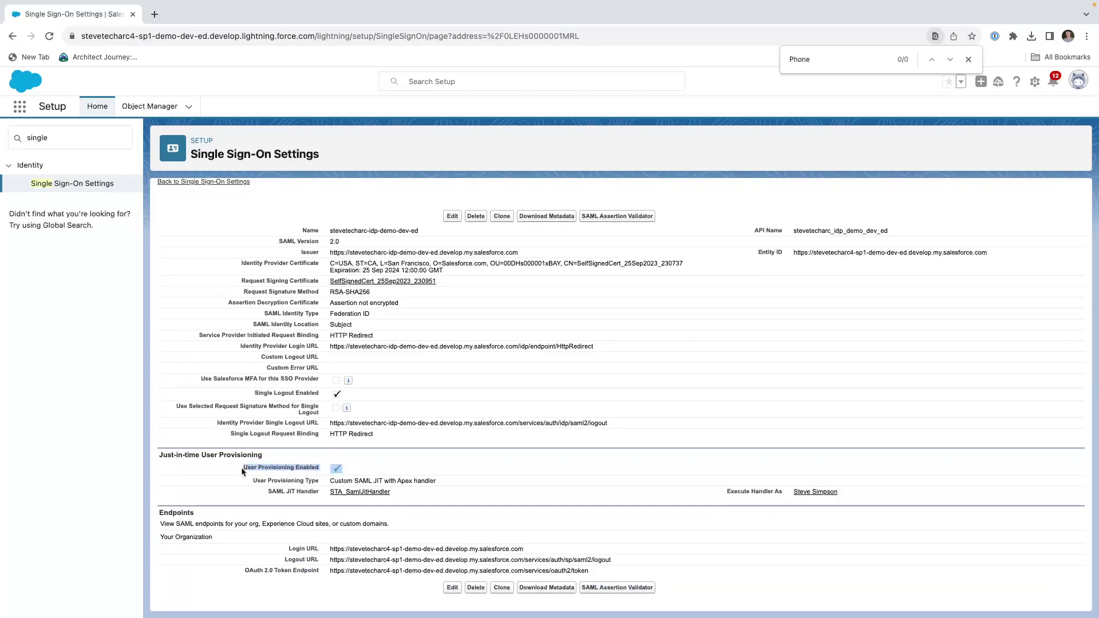
{"action": "left_click_drag", "start_coordinate": [424, 492], "coordinate": [272, 490]}
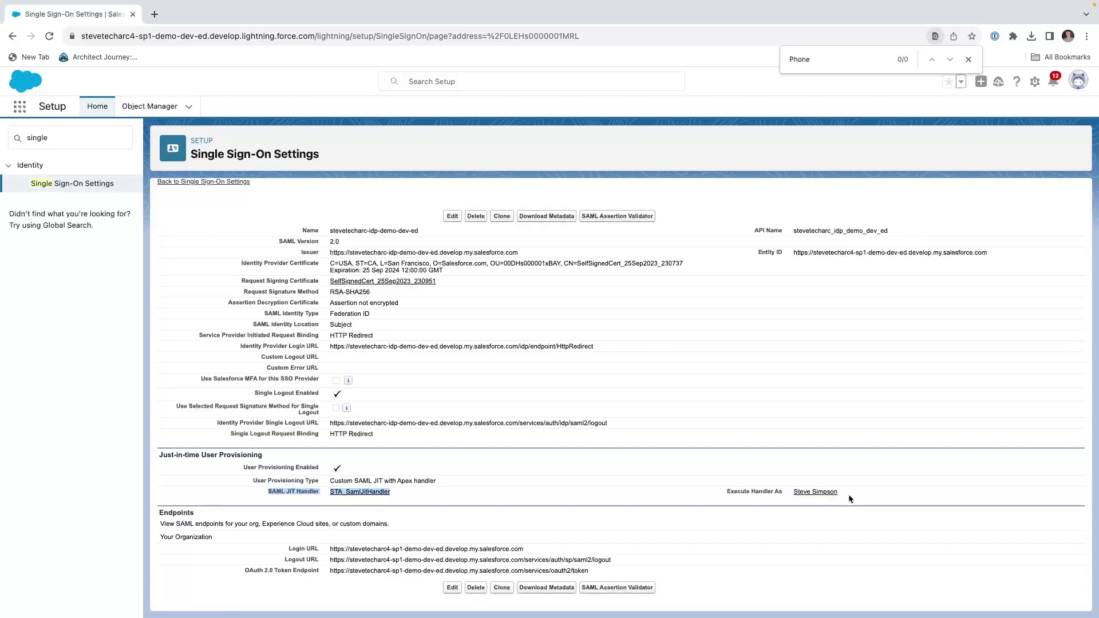
{"action": "left_click_drag", "start_coordinate": [848, 495], "coordinate": [722, 491]}
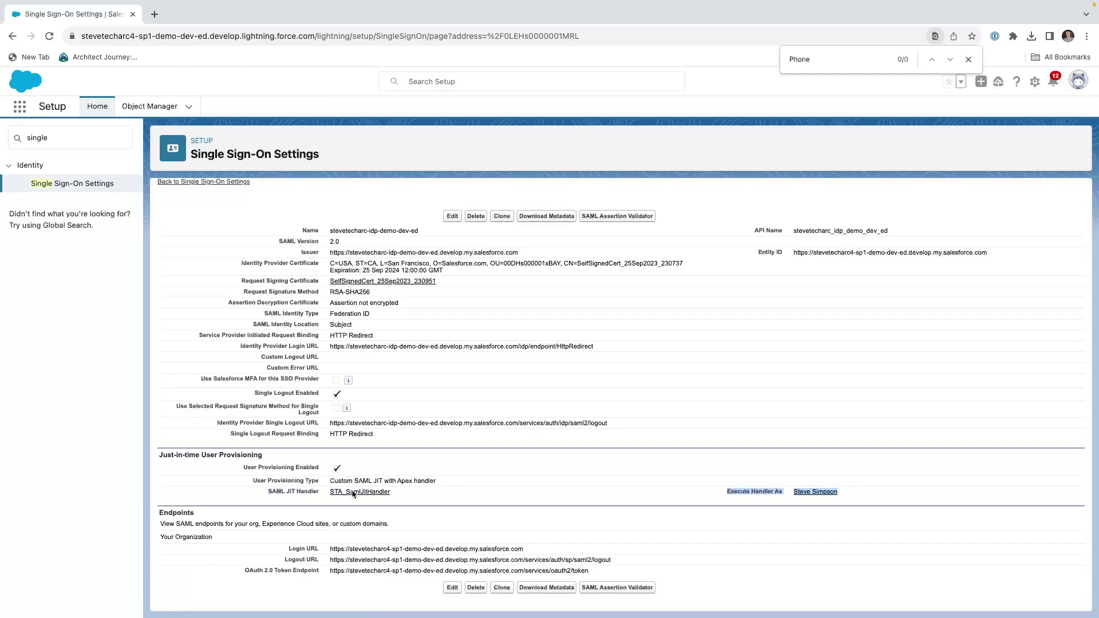
{"action": "left_click_drag", "start_coordinate": [428, 490], "coordinate": [297, 493]}
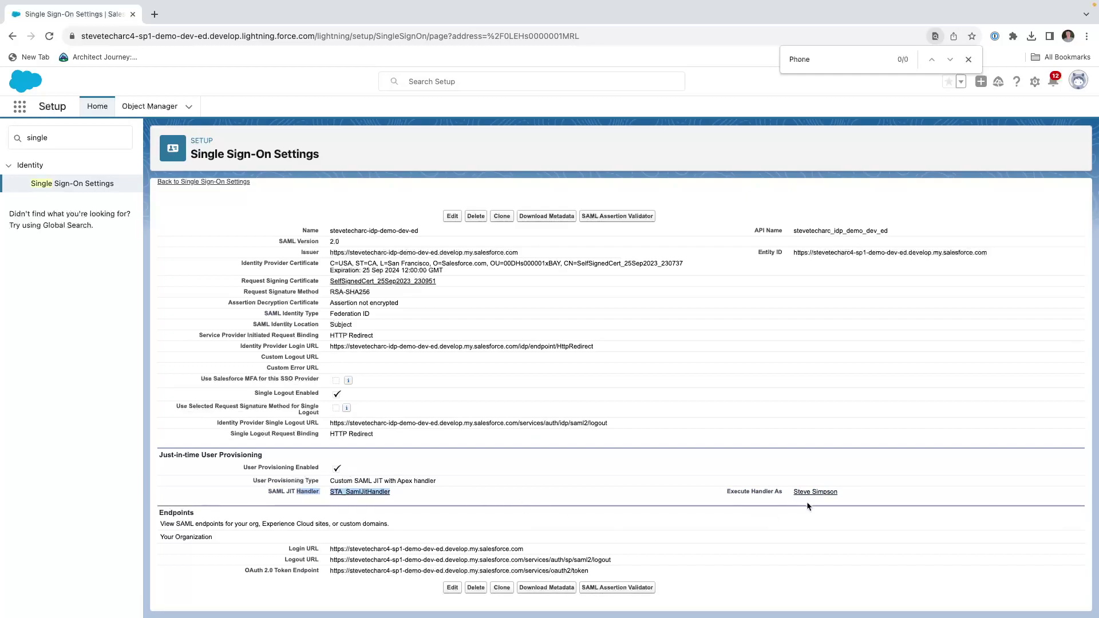
{"action": "left_click_drag", "start_coordinate": [840, 492], "coordinate": [716, 493]}
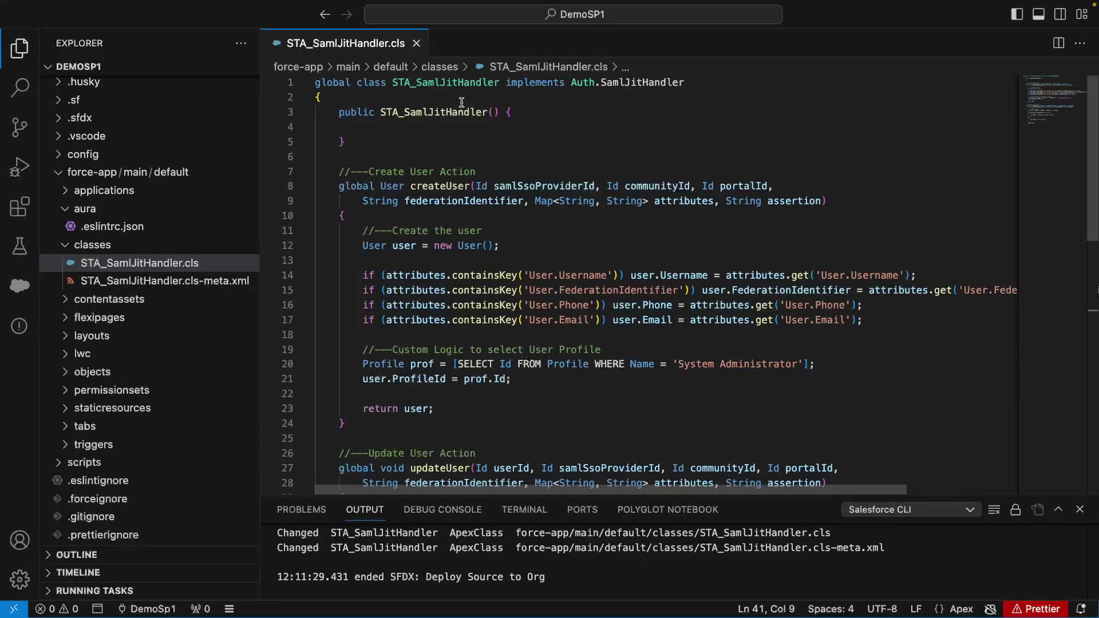
{"action": "double_click", "coordinate": [426, 83]}
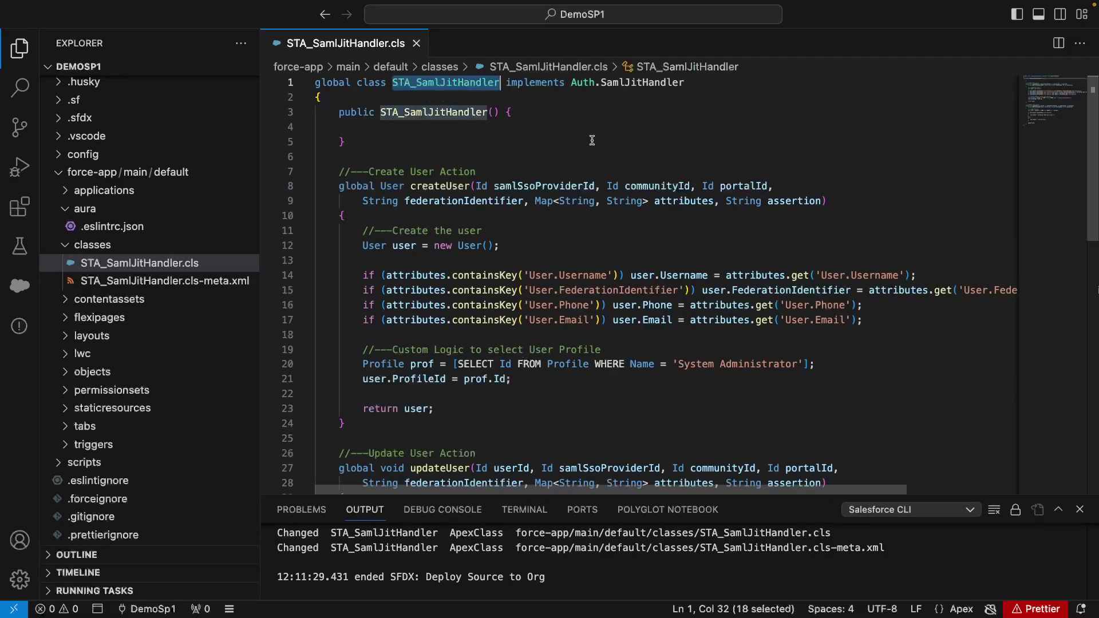
{"action": "scroll", "coordinate": [592, 140], "scroll_direction": "down", "scroll_amount": 2}
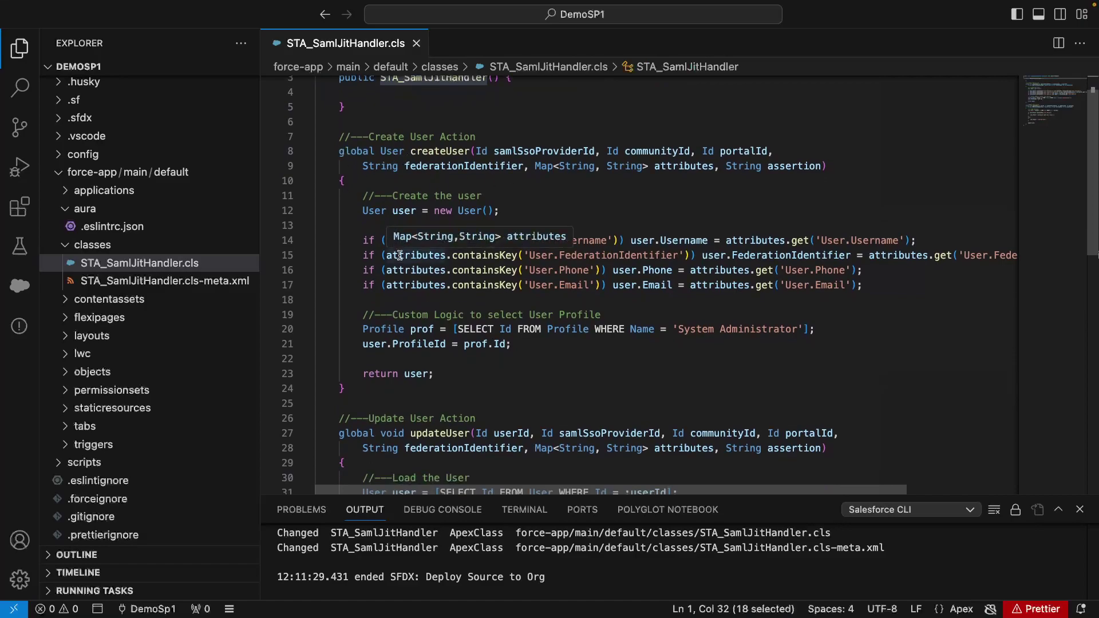
{"action": "left_click_drag", "start_coordinate": [338, 151], "coordinate": [849, 166]}
{"action": "scroll", "coordinate": [839, 163], "scroll_direction": "down", "scroll_amount": 4}
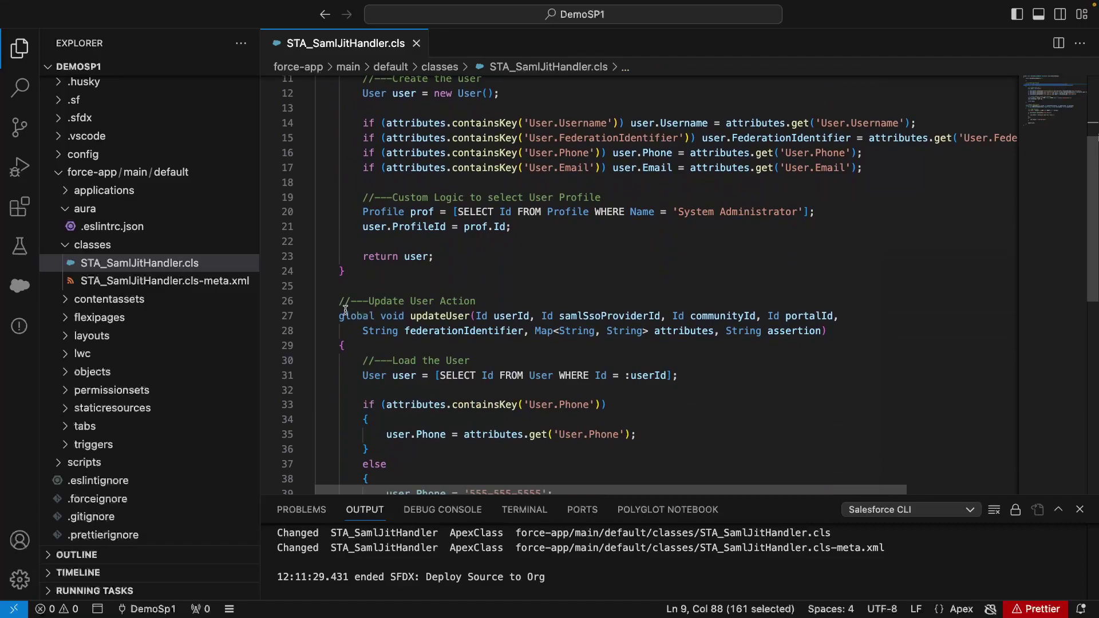
{"action": "left_click_drag", "start_coordinate": [340, 314], "coordinate": [345, 346]}
{"action": "scroll", "coordinate": [592, 312], "scroll_direction": "up", "scroll_amount": 3}
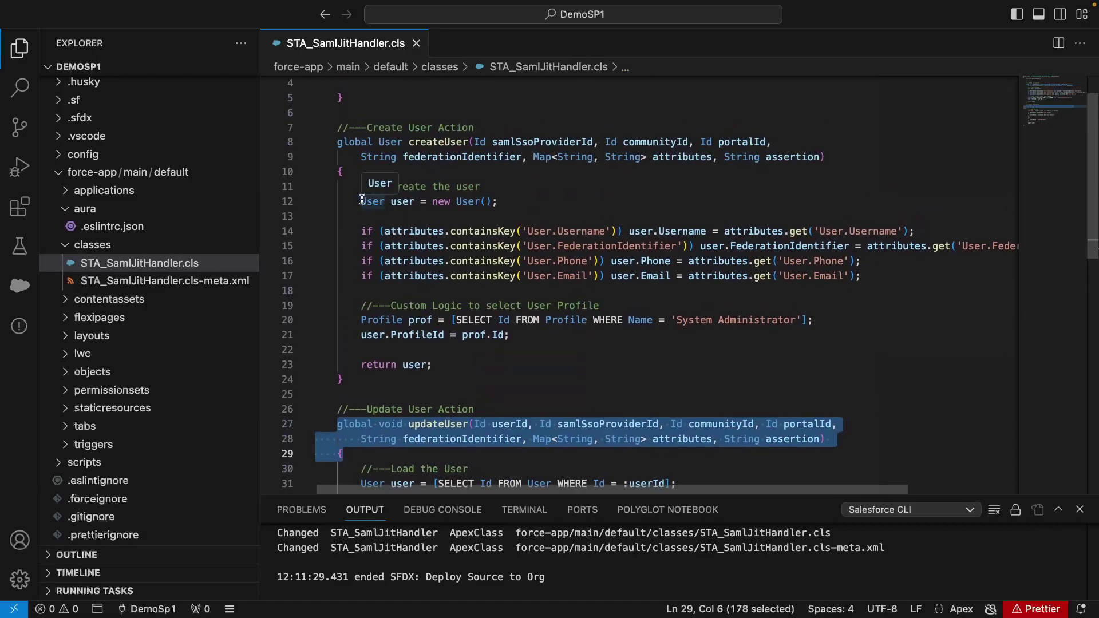
{"action": "left_click_drag", "start_coordinate": [363, 199], "coordinate": [533, 200]}
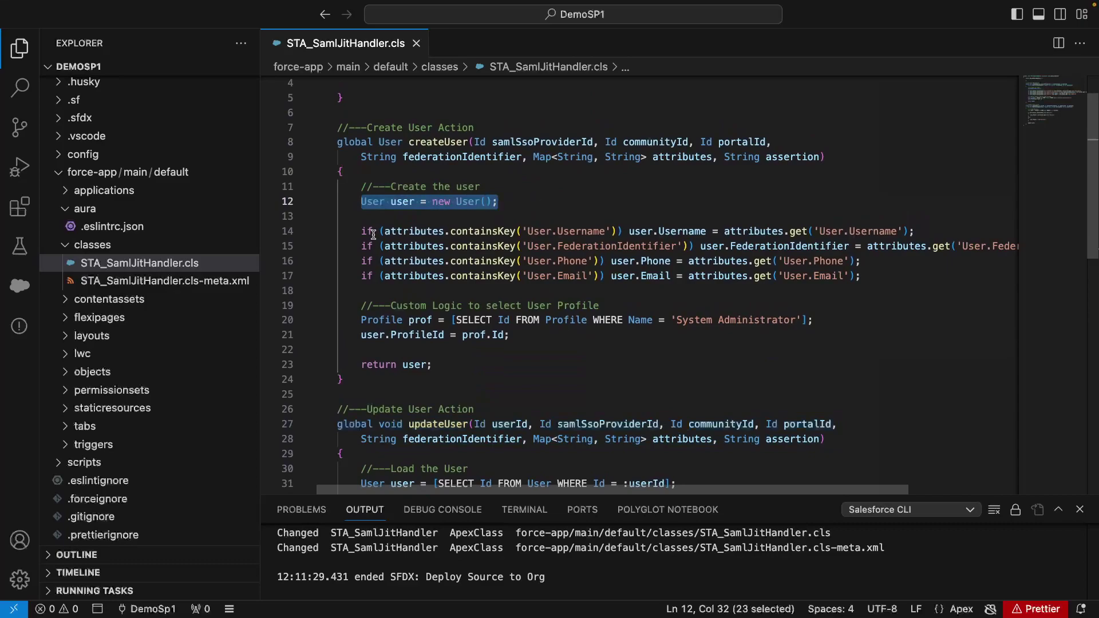
{"action": "left_click_drag", "start_coordinate": [360, 231], "coordinate": [805, 272]}
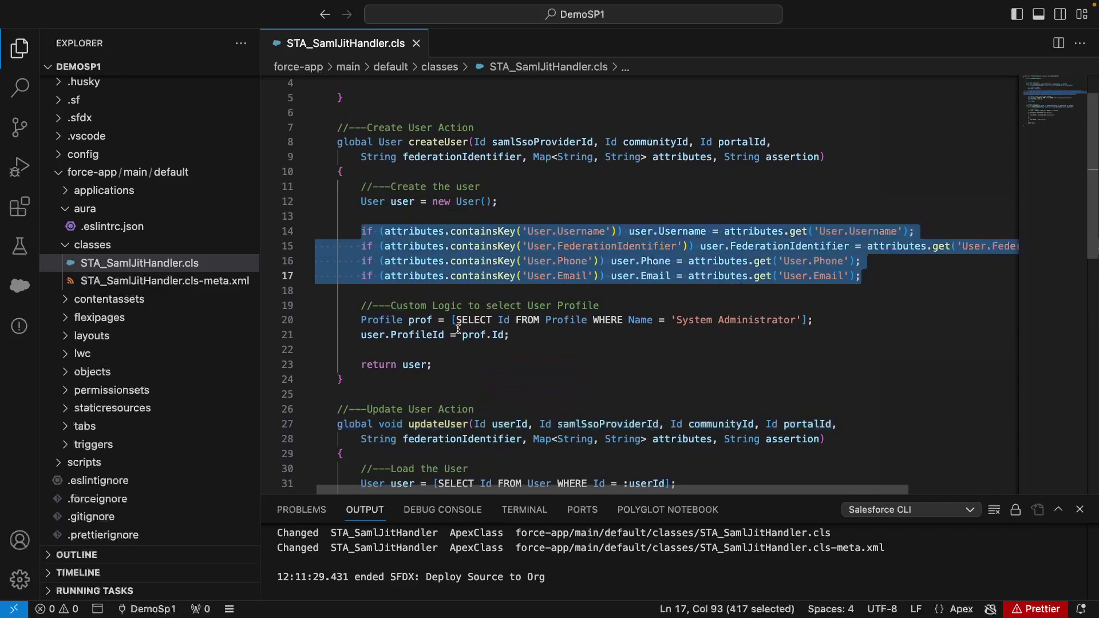
{"action": "left_click_drag", "start_coordinate": [361, 305], "coordinate": [509, 335]}
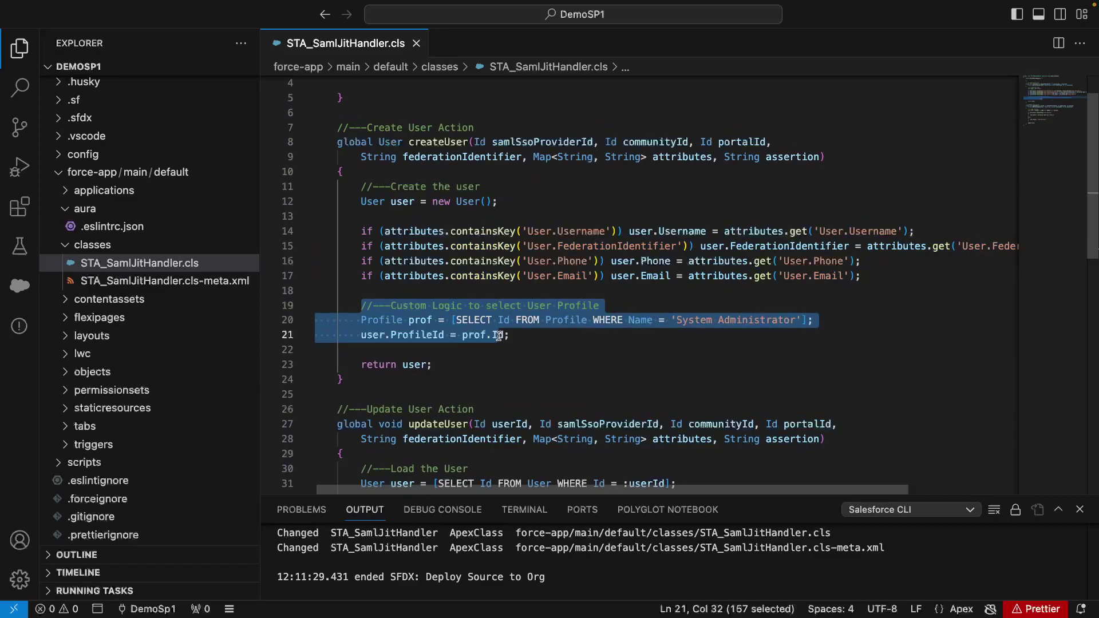
{"action": "key", "text": "Escape"}
{"action": "left_click_drag", "start_coordinate": [669, 319], "coordinate": [814, 319]}
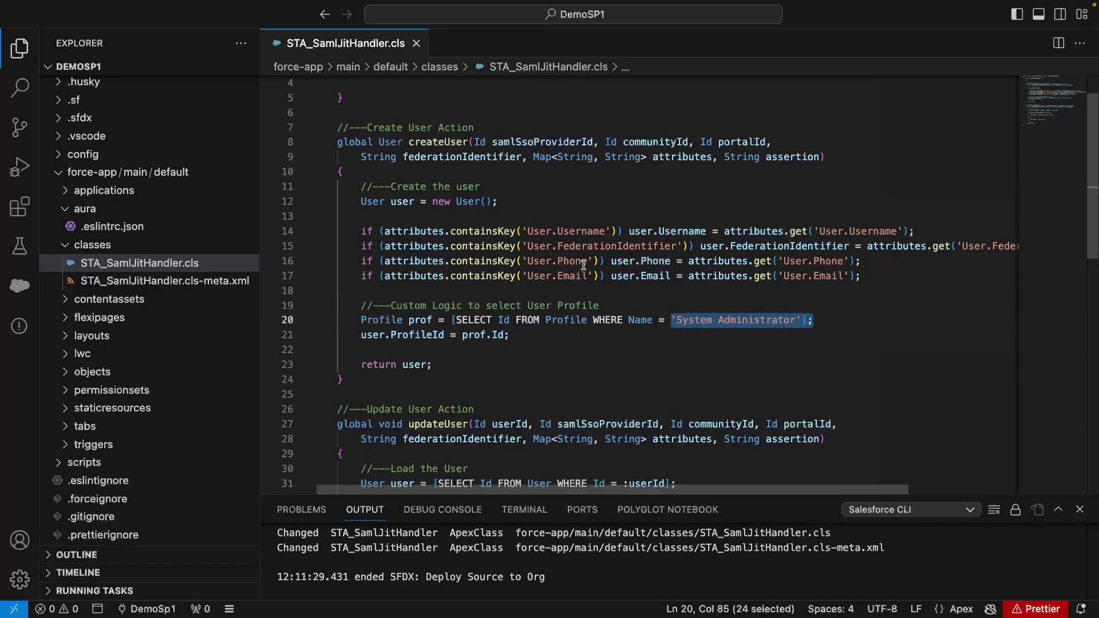
{"action": "scroll", "coordinate": [578, 248], "scroll_direction": "down", "scroll_amount": 4}
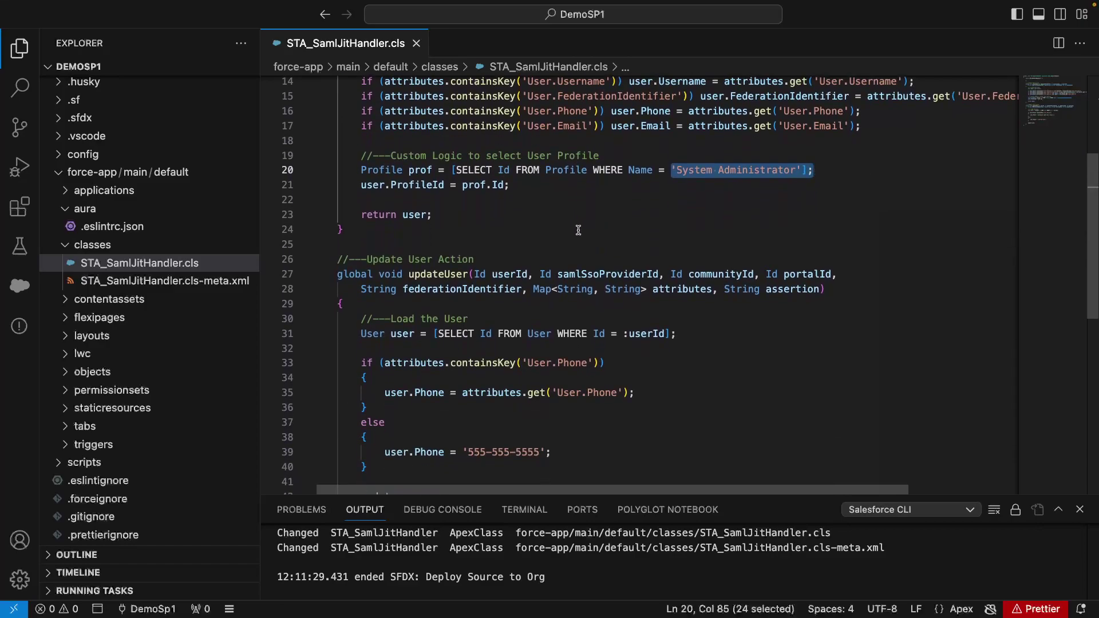
{"action": "scroll", "coordinate": [515, 246], "scroll_direction": "down", "scroll_amount": 1}
{"action": "left_click", "coordinate": [421, 235]}
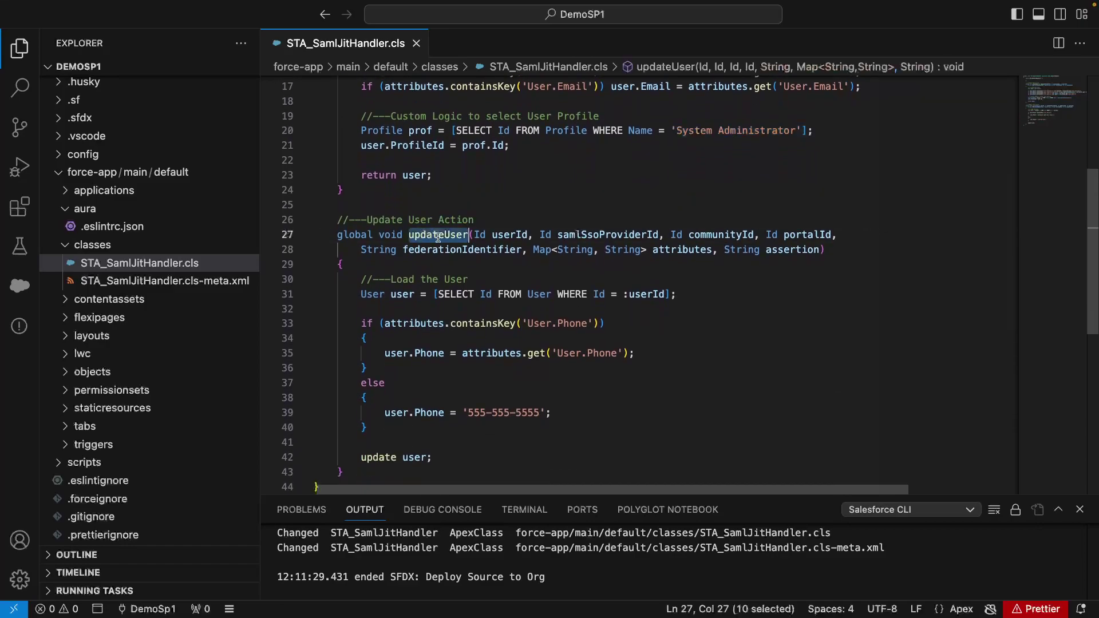
{"action": "left_click_drag", "start_coordinate": [357, 294], "coordinate": [730, 295]}
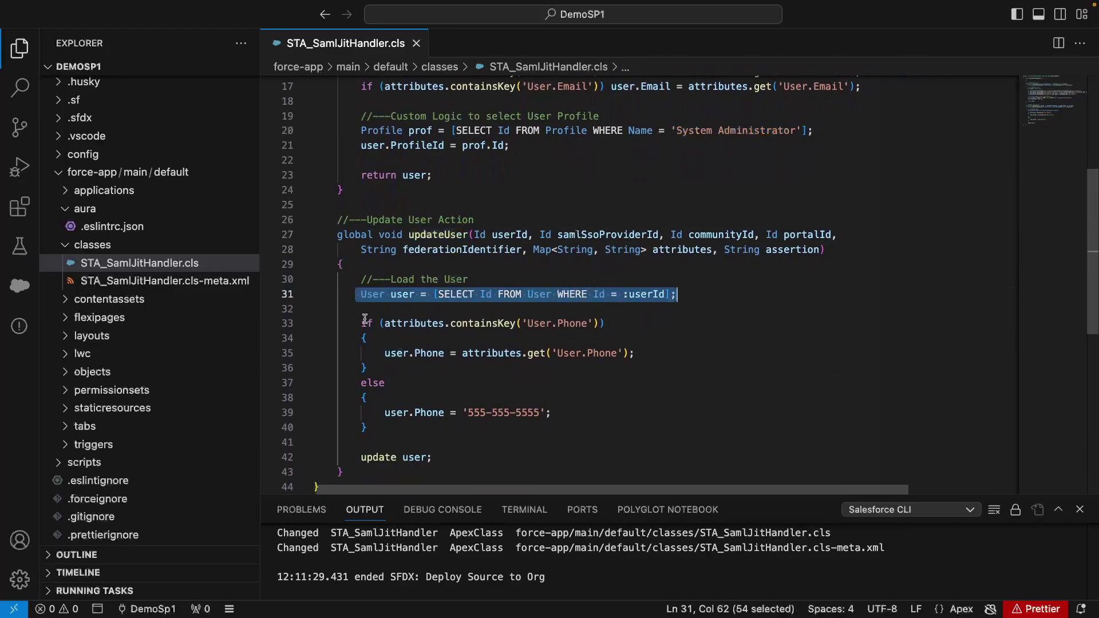
{"action": "left_click_drag", "start_coordinate": [362, 323], "coordinate": [604, 324]}
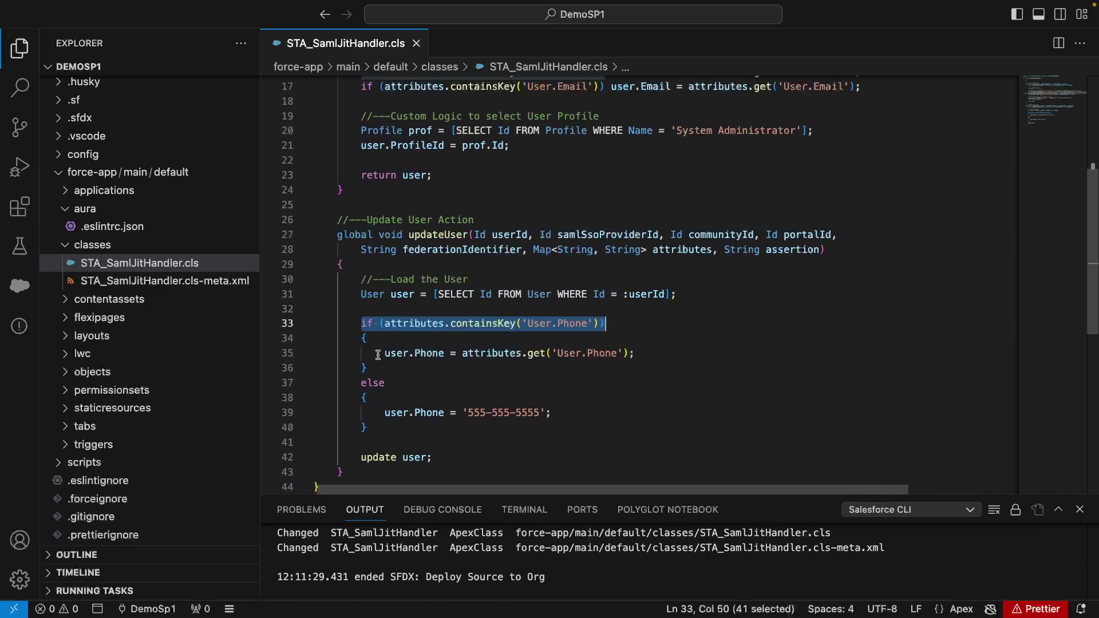
{"action": "left_click_drag", "start_coordinate": [382, 353], "coordinate": [656, 356]}
{"action": "scroll", "coordinate": [510, 366], "scroll_direction": "down", "scroll_amount": 2}
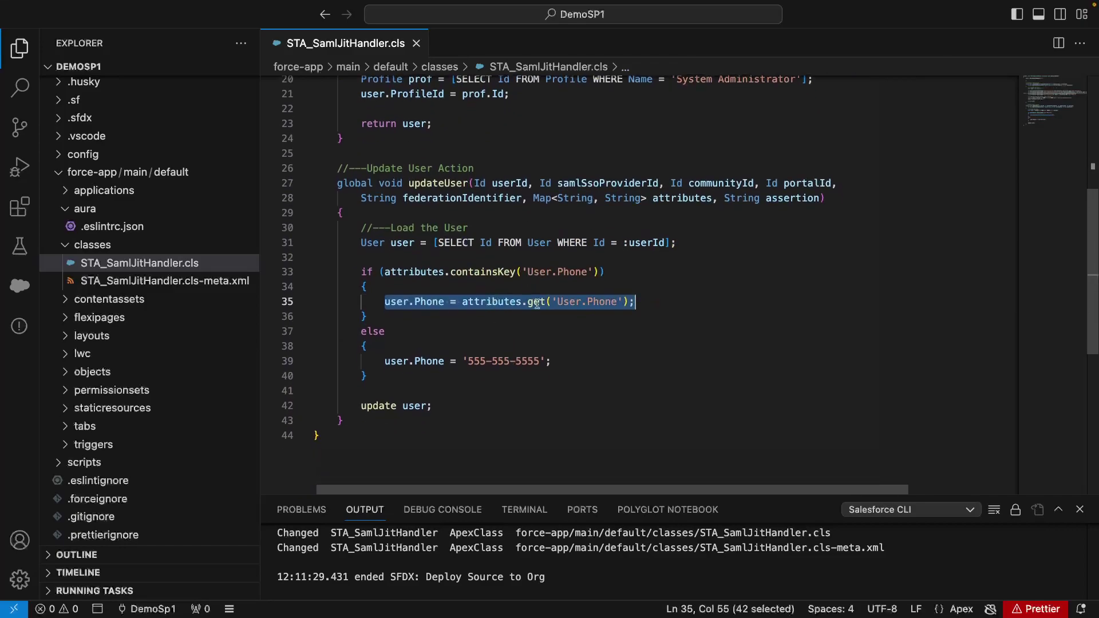
{"action": "left_click_drag", "start_coordinate": [384, 360], "coordinate": [578, 361]}
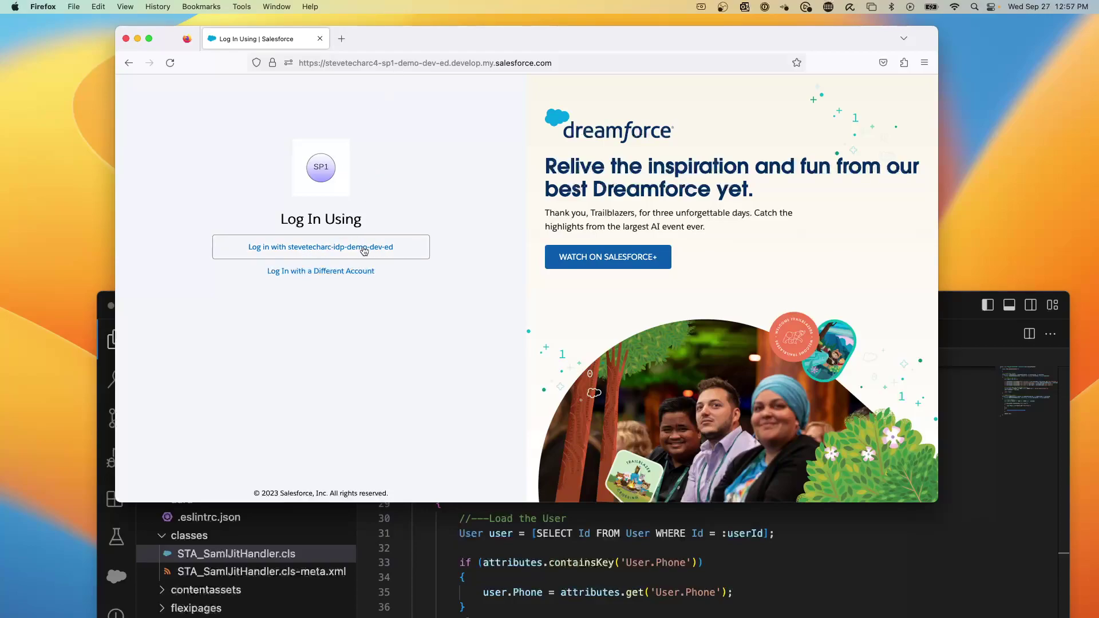
Log in with the IdP org, autofill its saved credentials, and open SAML-tracer alongside
{"action": "left_click", "coordinate": [364, 251]}
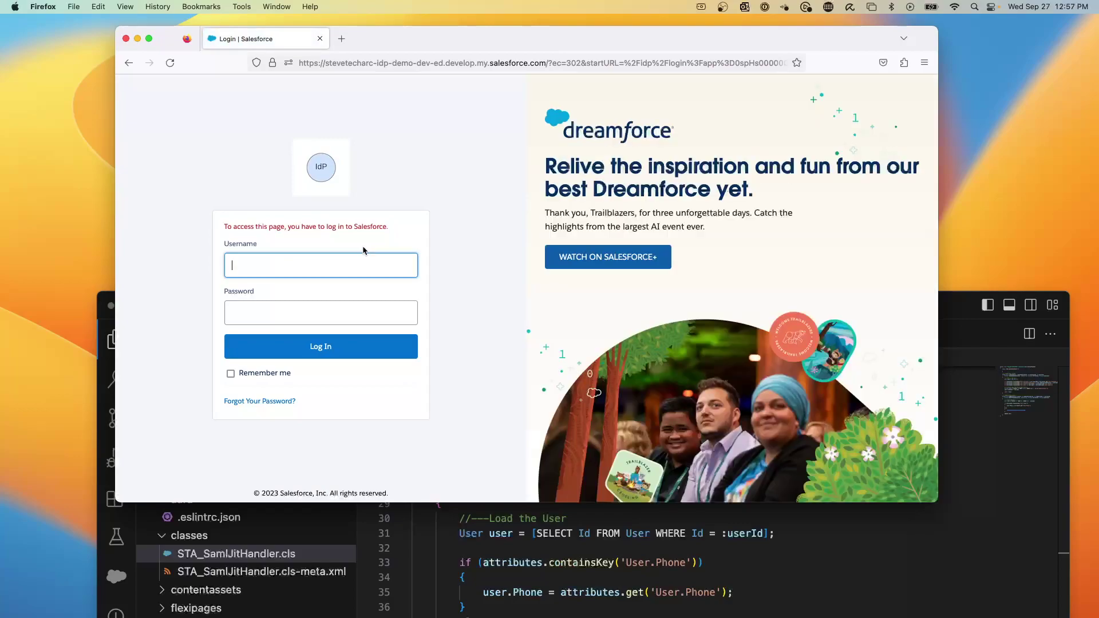
{"action": "key", "text": "super+backslash"}
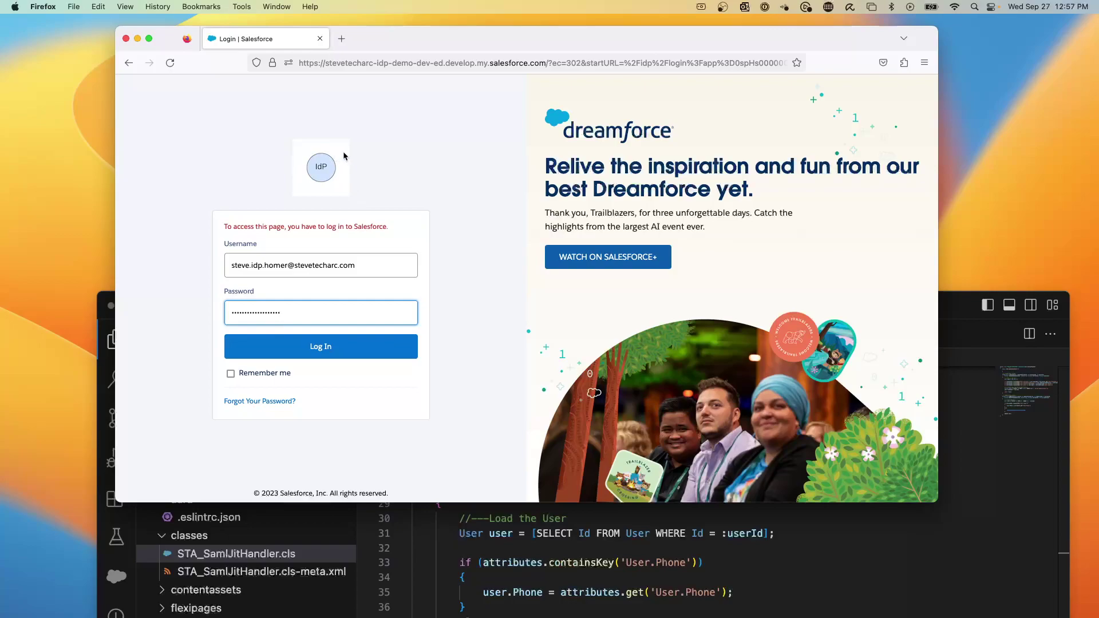
{"action": "left_click", "coordinate": [903, 63]}
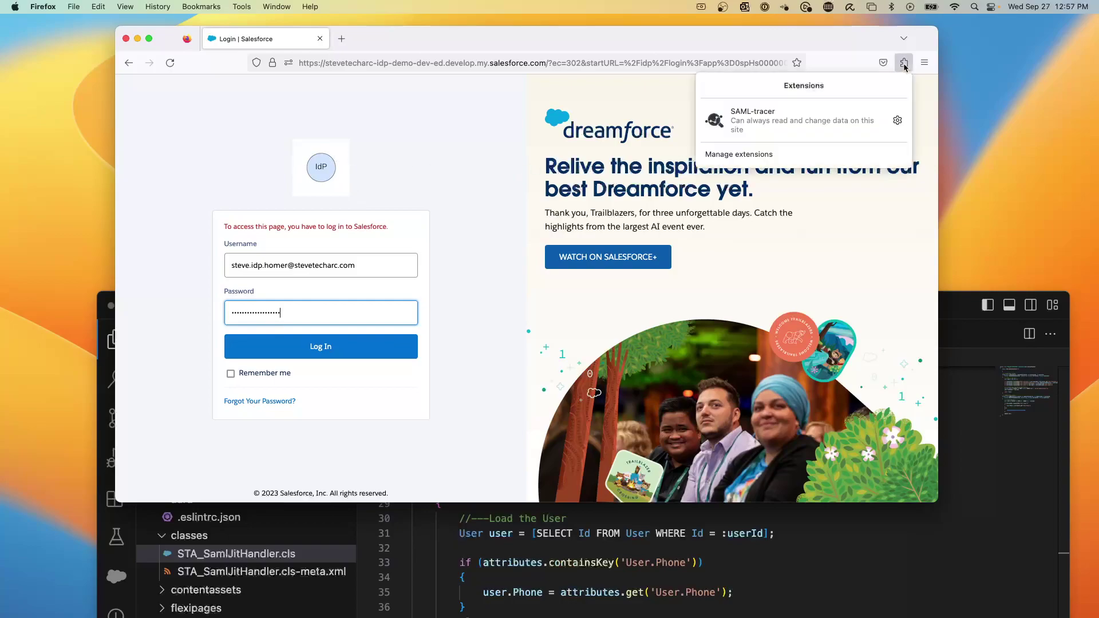
{"action": "left_click", "coordinate": [733, 122]}
{"action": "left_click_drag", "start_coordinate": [364, 46], "coordinate": [812, 34]}
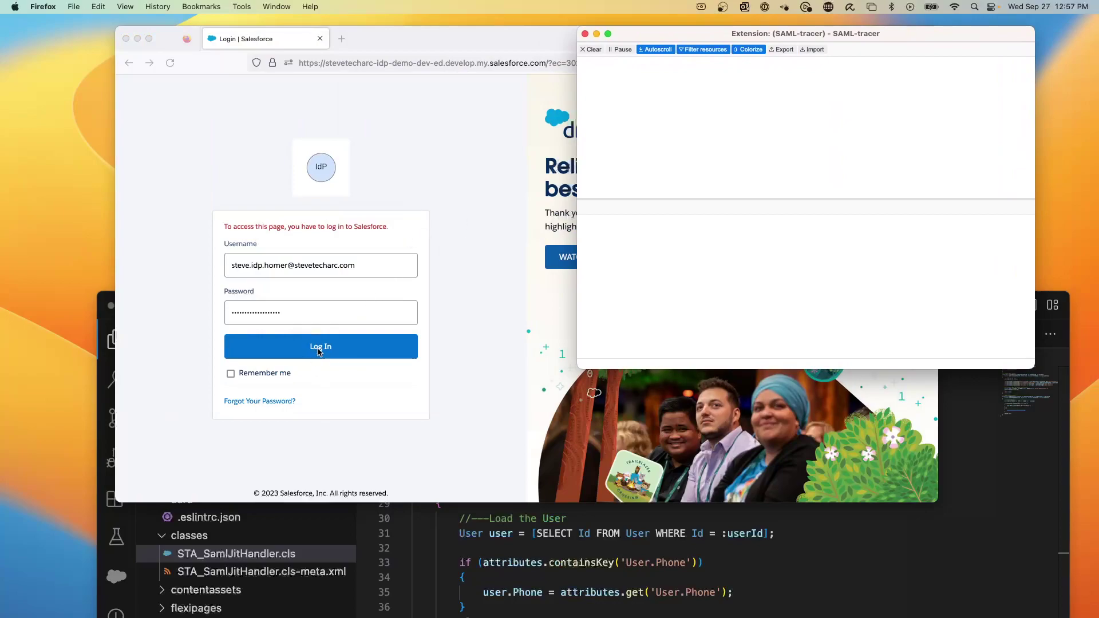
Submit the IdP login and open the captured SAML POST's SAML view in SAML-tracer
{"action": "left_click", "coordinate": [310, 347]}
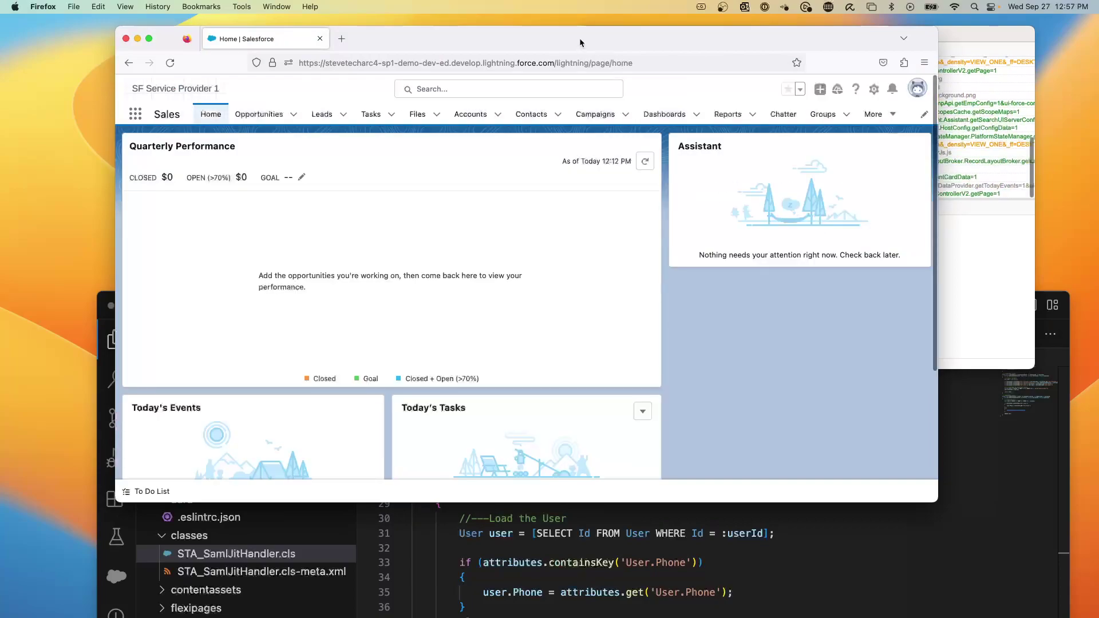
{"action": "left_click_drag", "start_coordinate": [579, 38], "coordinate": [538, 67]}
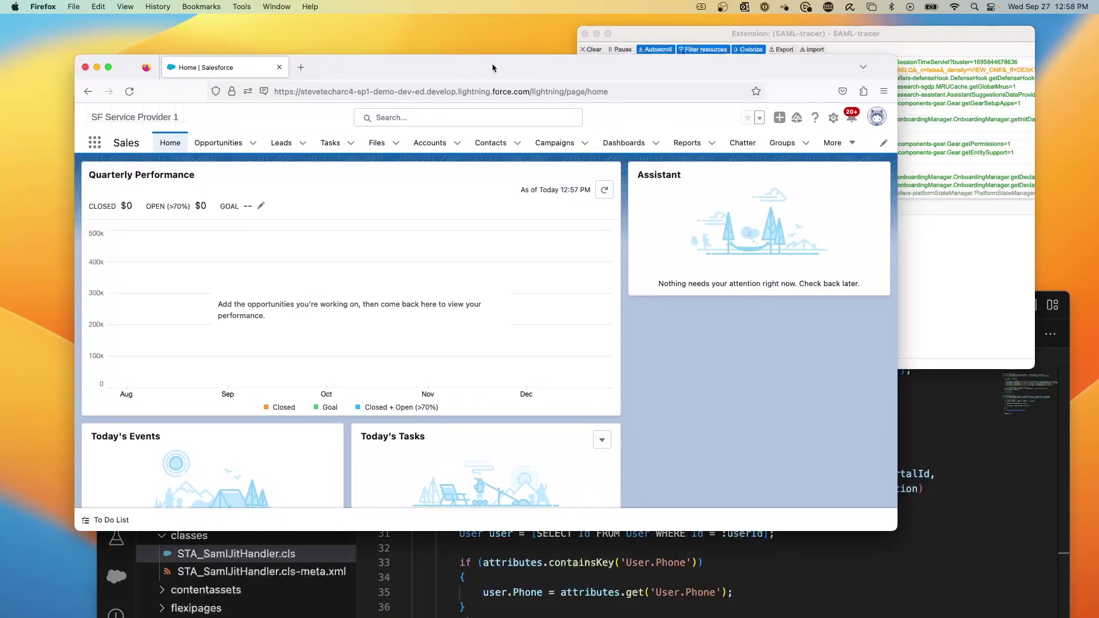
{"action": "left_click", "coordinate": [651, 35]}
{"action": "scroll", "coordinate": [757, 120], "scroll_direction": "up", "scroll_amount": 10}
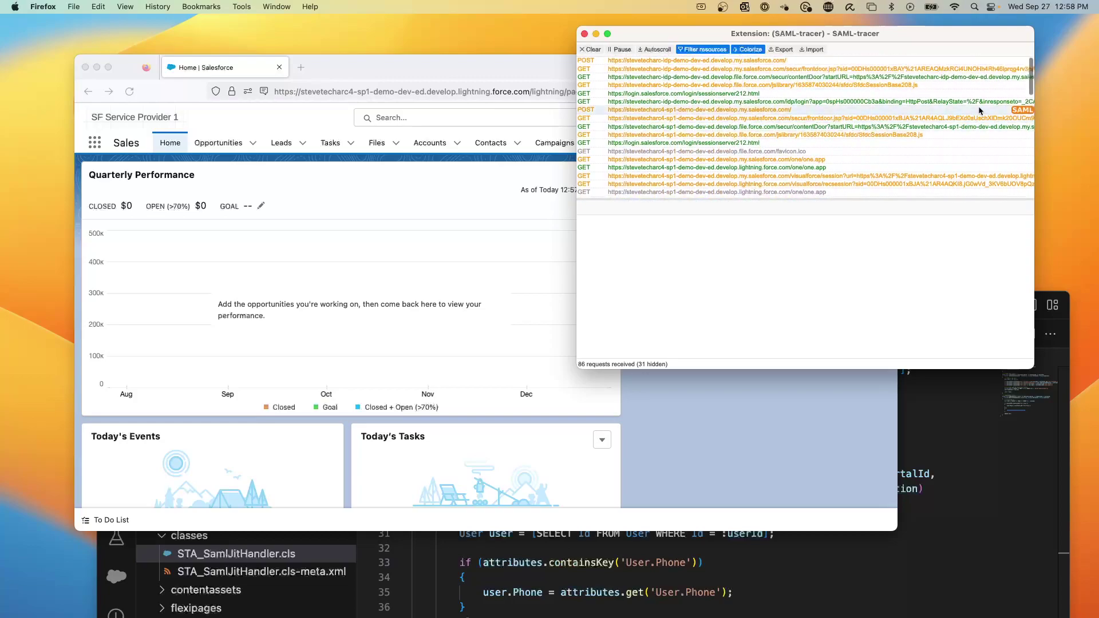
{"action": "left_click", "coordinate": [1022, 111]}
{"action": "left_click", "coordinate": [673, 209]}
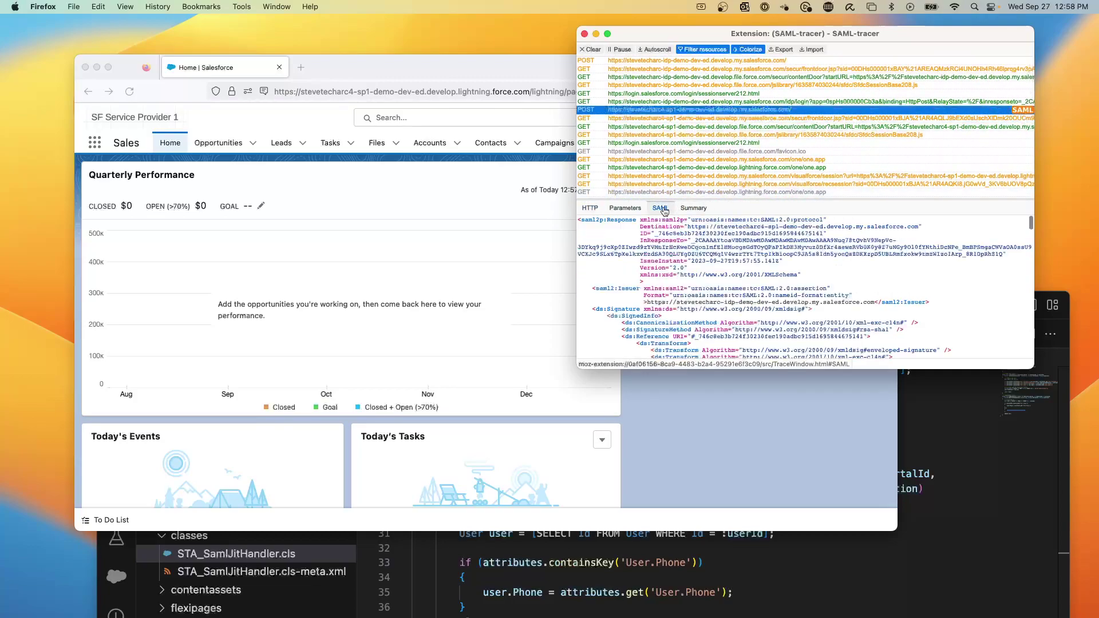
{"action": "scroll", "coordinate": [737, 274], "scroll_direction": "down", "scroll_amount": 3}
{"action": "scroll", "coordinate": [736, 274], "scroll_direction": "down", "scroll_amount": 10}
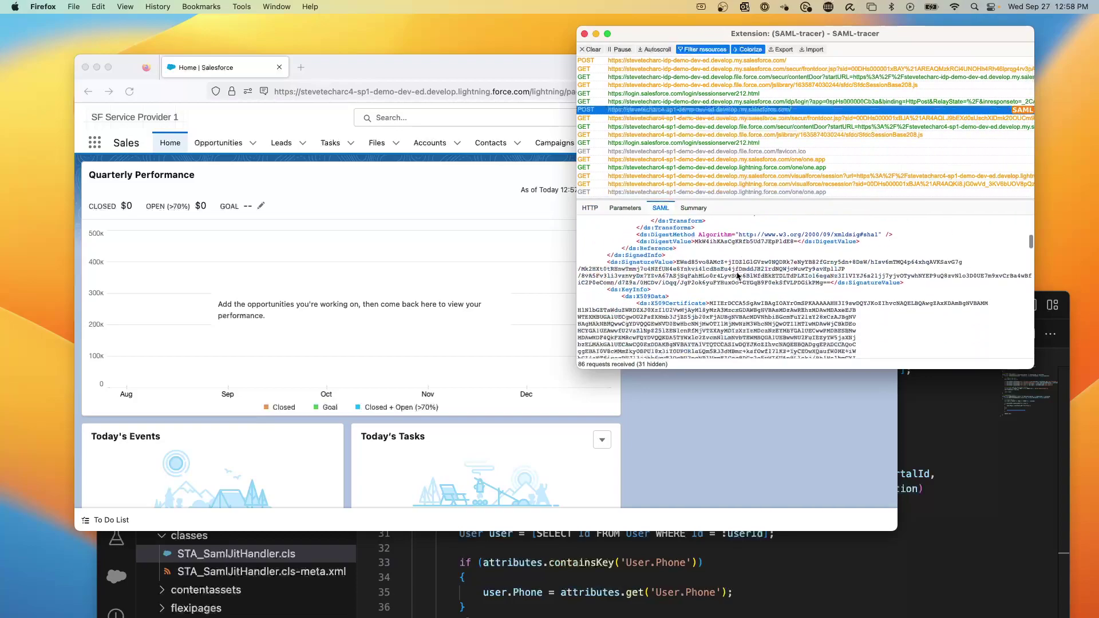
{"action": "scroll", "coordinate": [736, 275], "scroll_direction": "down", "scroll_amount": 15}
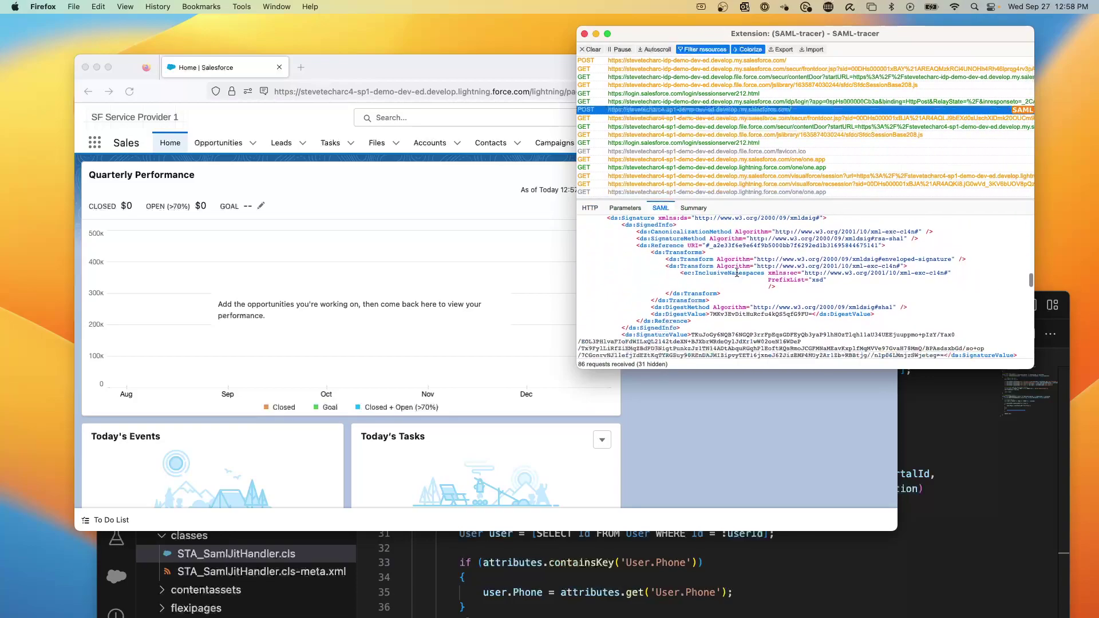
{"action": "scroll", "coordinate": [736, 274], "scroll_direction": "down", "scroll_amount": 8}
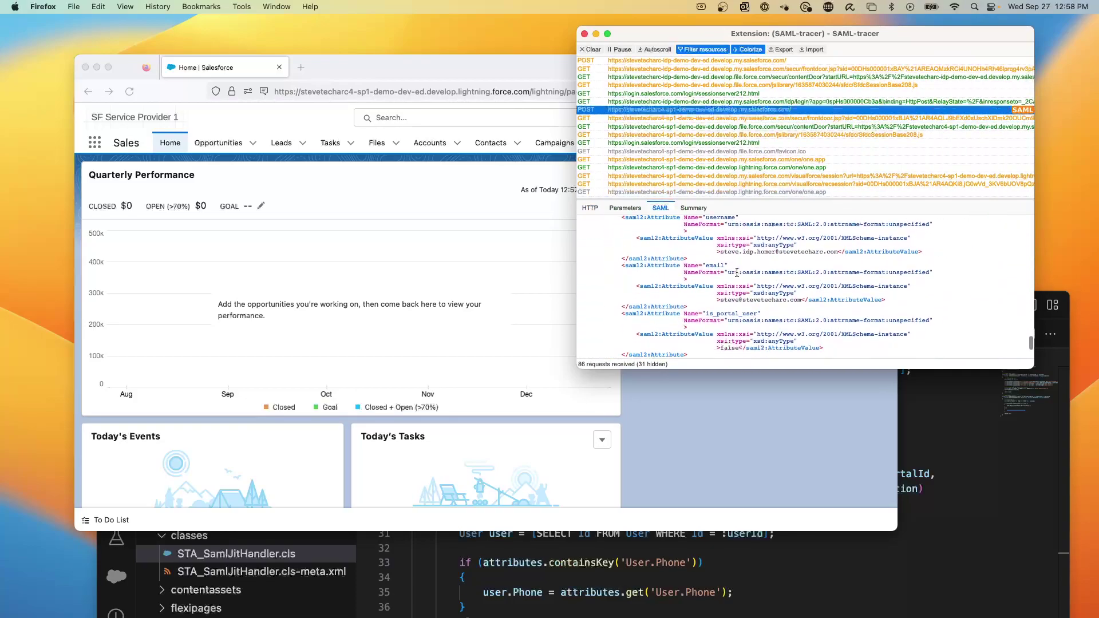
{"action": "left_click_drag", "start_coordinate": [747, 292], "coordinate": [624, 291]}
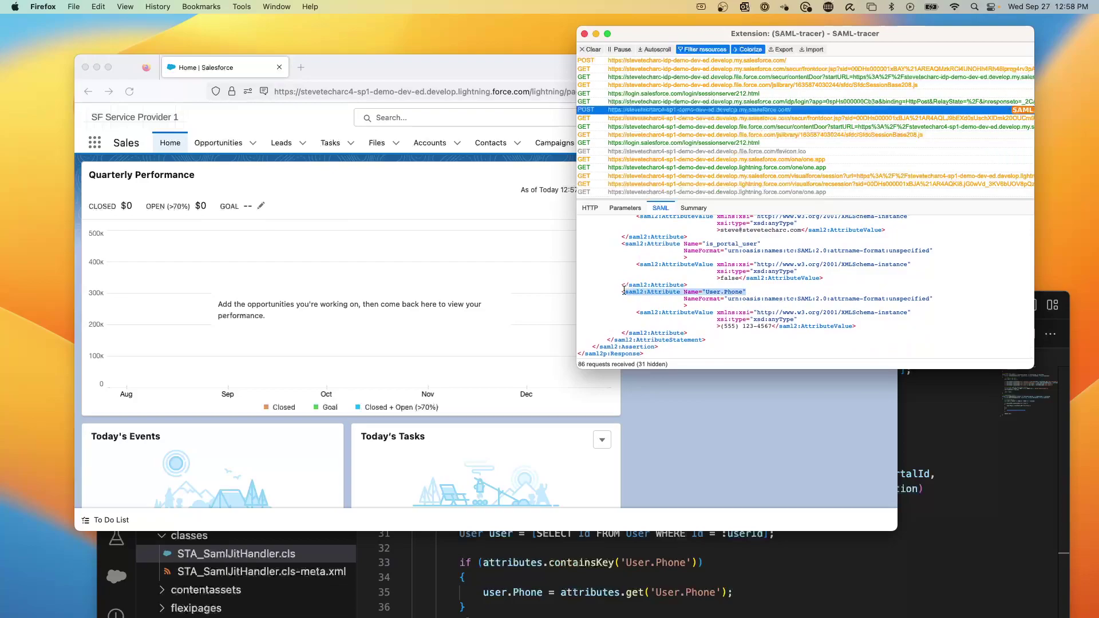
{"action": "scroll", "coordinate": [680, 281], "scroll_direction": "up", "scroll_amount": 1}
{"action": "key", "text": "super+plus"}
{"action": "key", "text": "super+plus"}
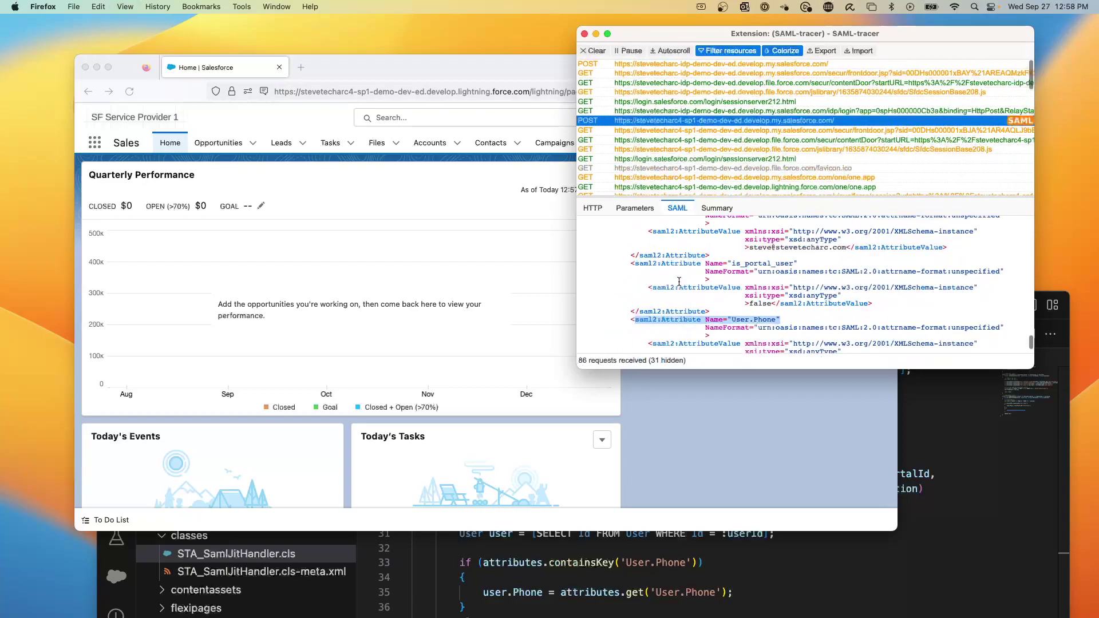
{"action": "scroll", "coordinate": [846, 330], "scroll_direction": "down", "scroll_amount": 1}
{"action": "scroll", "coordinate": [846, 330], "scroll_direction": "down", "scroll_amount": 2}
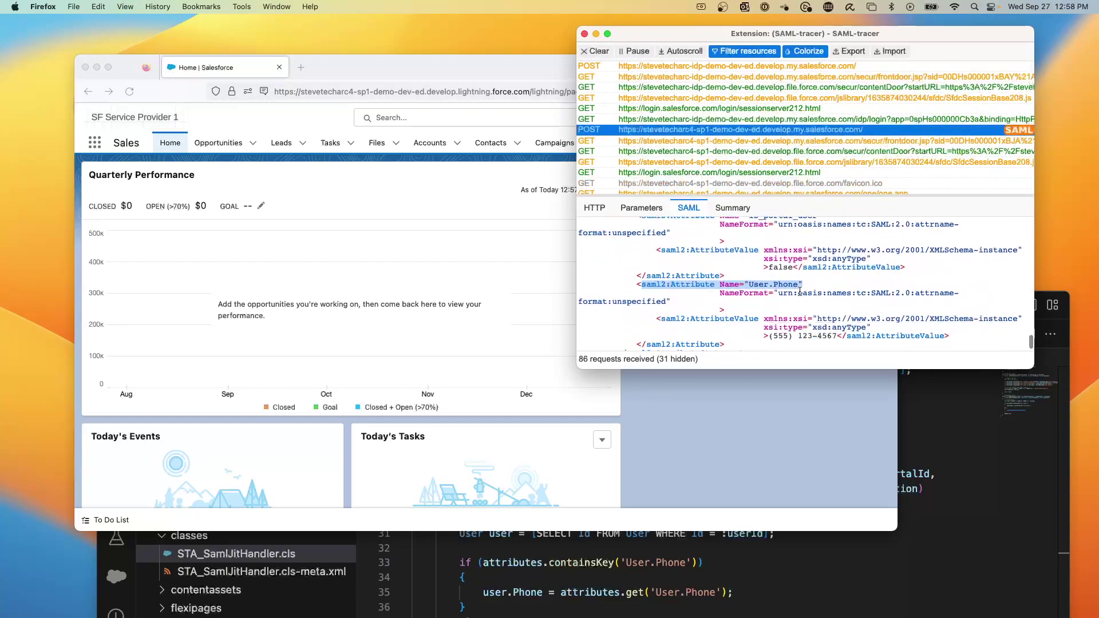
{"action": "left_click", "coordinate": [846, 330]}
{"action": "scroll", "coordinate": [859, 330], "scroll_direction": "down", "scroll_amount": 1}
{"action": "left_click_drag", "start_coordinate": [763, 309], "coordinate": [876, 309]}
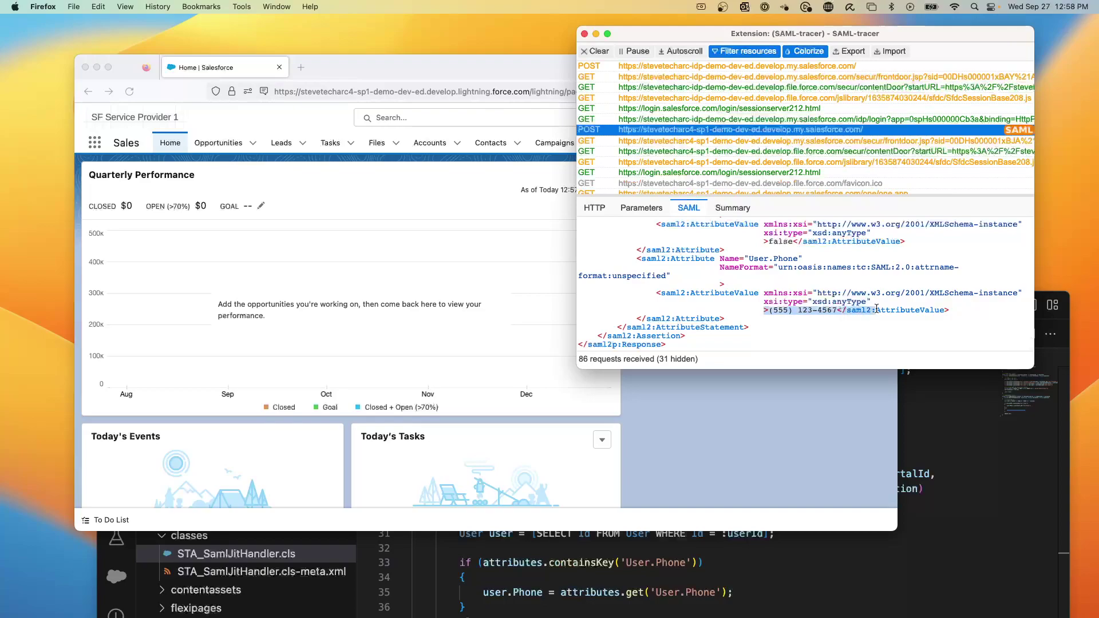
{"action": "scroll", "coordinate": [876, 309], "scroll_direction": "up", "scroll_amount": 1}
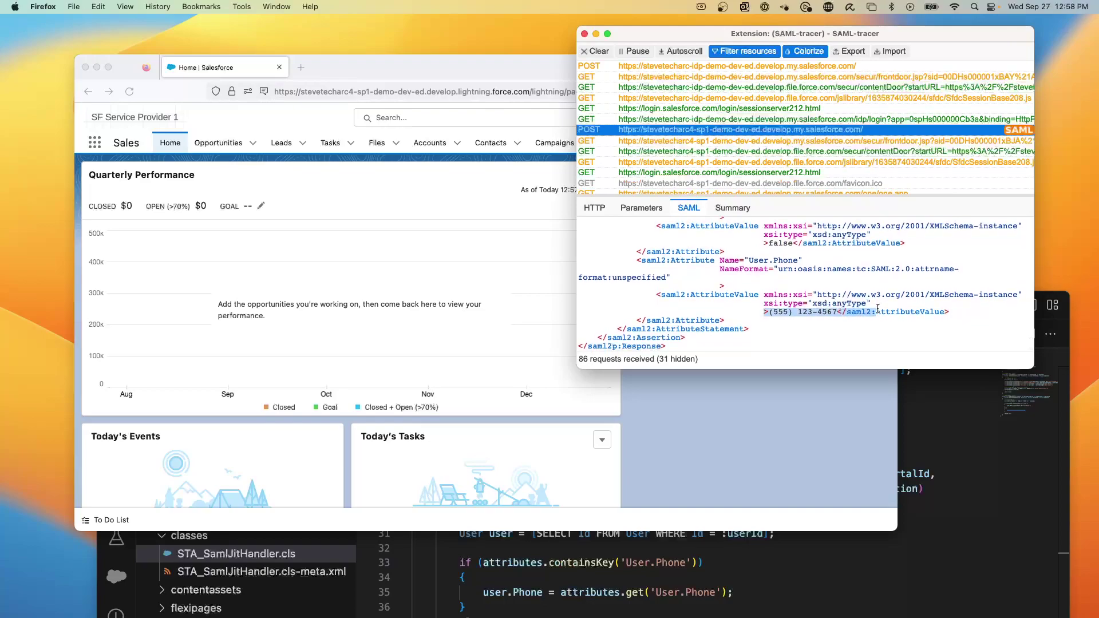
{"action": "scroll", "coordinate": [847, 301], "scroll_direction": "up", "scroll_amount": 1}
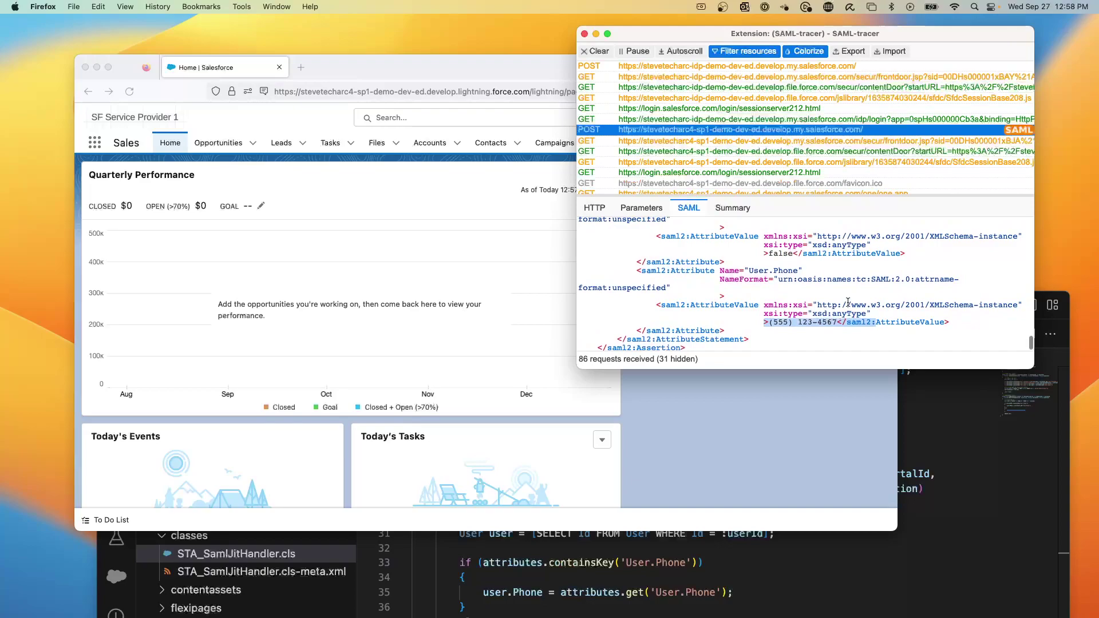
{"action": "left_click", "coordinate": [561, 79]}
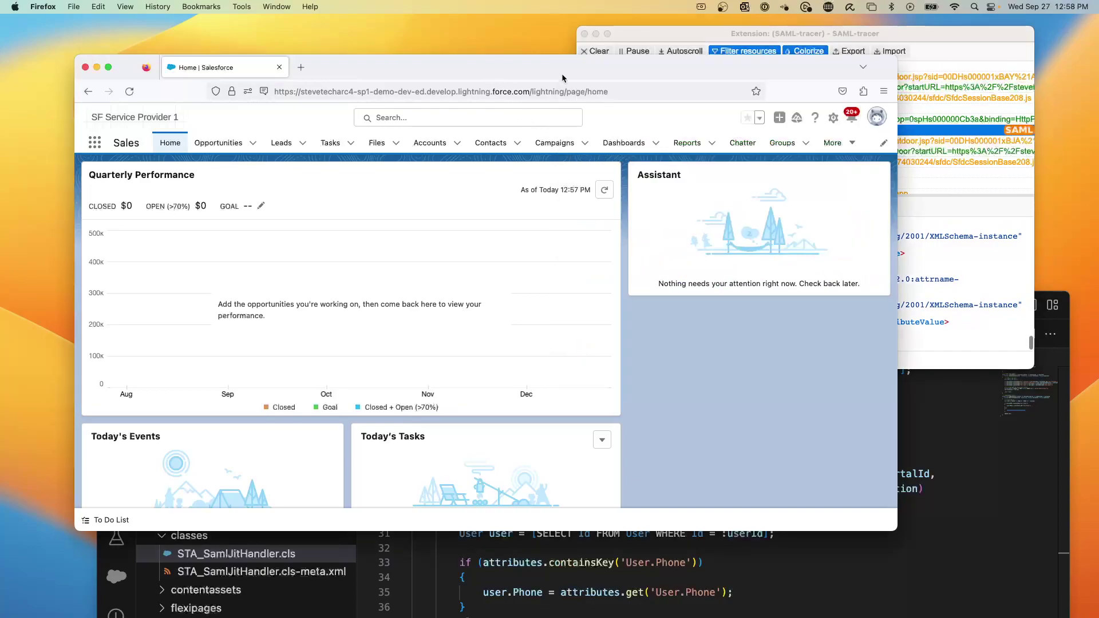
{"action": "left_click", "coordinate": [876, 117]}
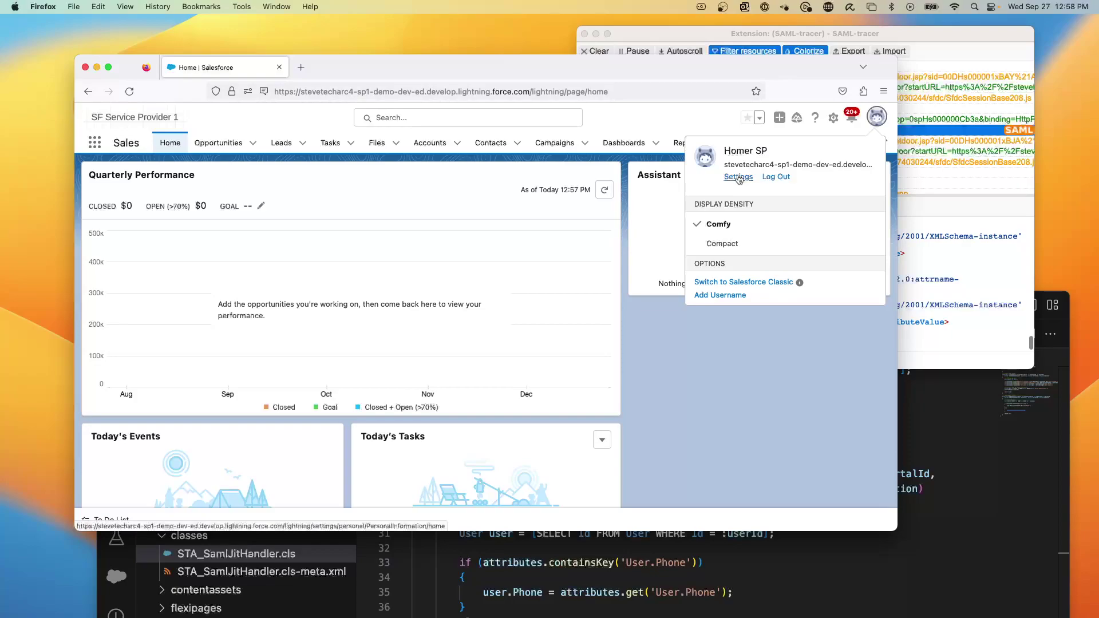
{"action": "left_click", "coordinate": [738, 177]}
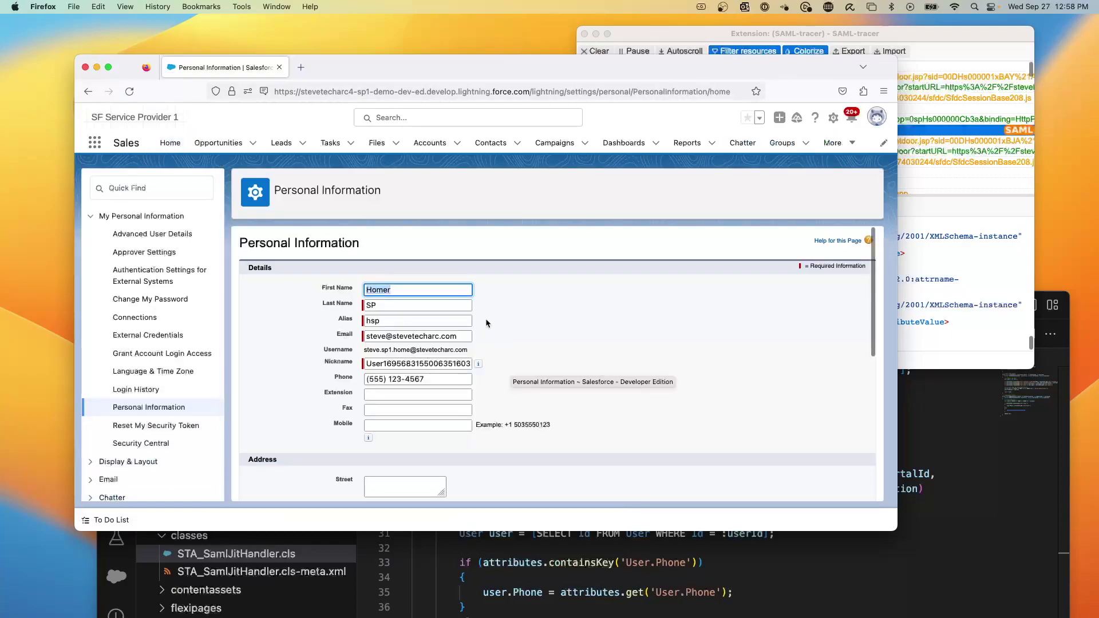
{"action": "scroll", "coordinate": [487, 323], "scroll_direction": "down", "scroll_amount": 1}
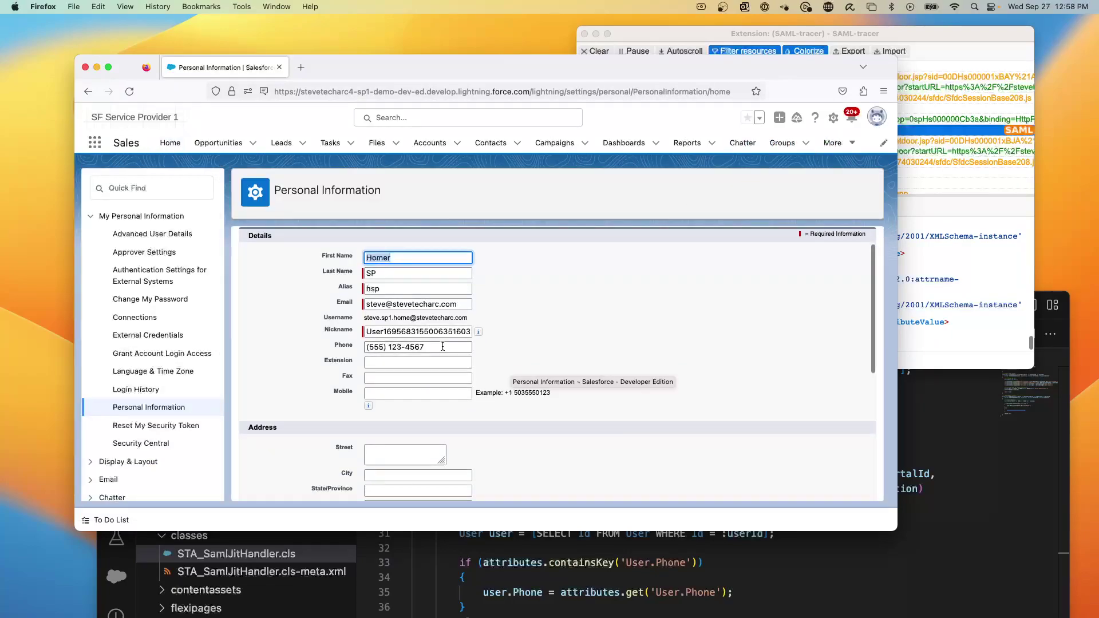
{"action": "left_click_drag", "start_coordinate": [424, 346], "coordinate": [366, 347]}
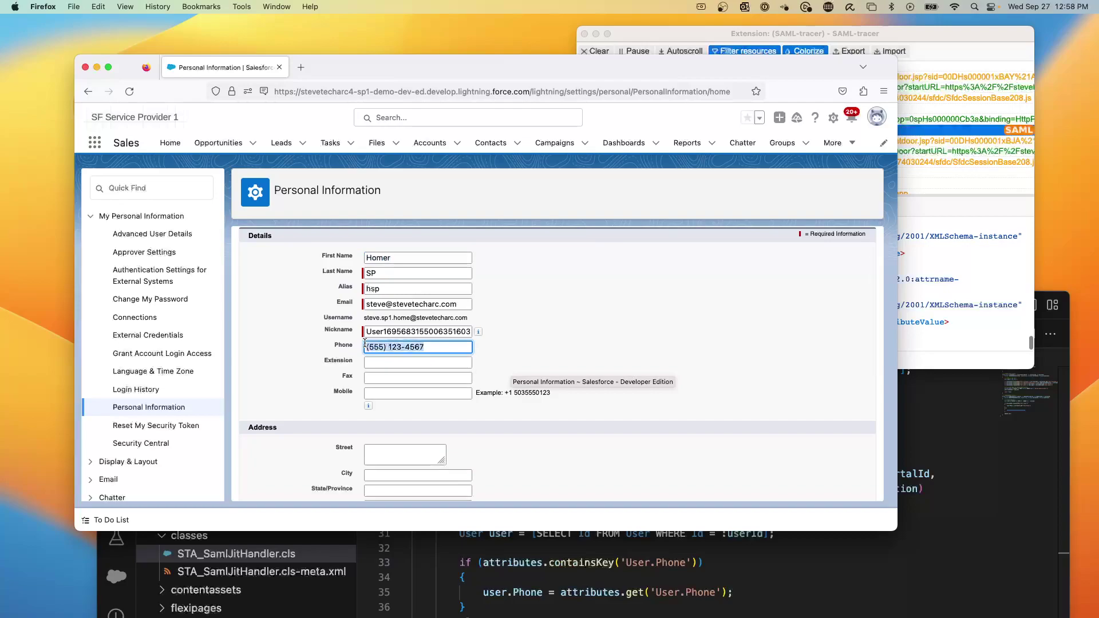